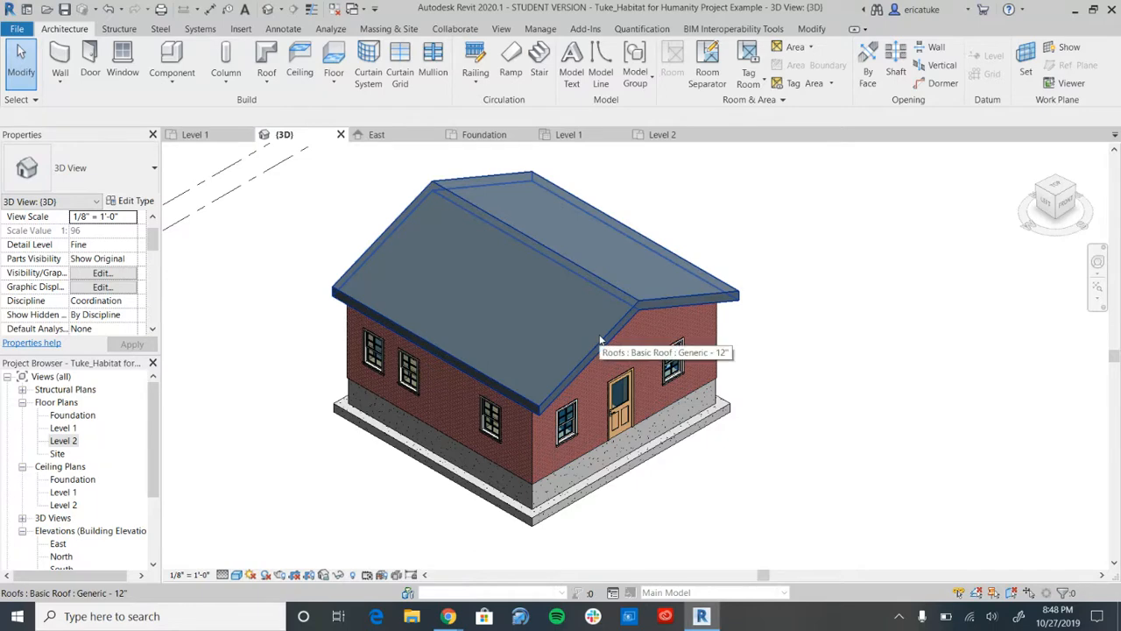
pyautogui.click(600, 338)
pyautogui.click(780, 324)
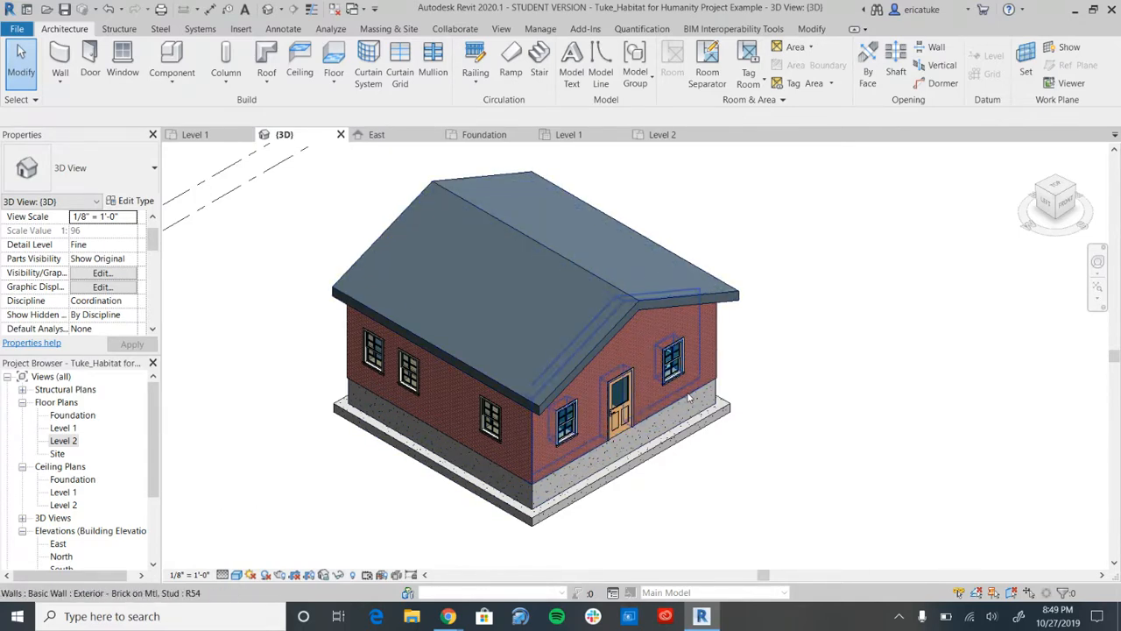
# Duplicate the wall type of the gable wall with the door under the name "Exterior - Stucco".
pyautogui.scroll(4, 579, 346)
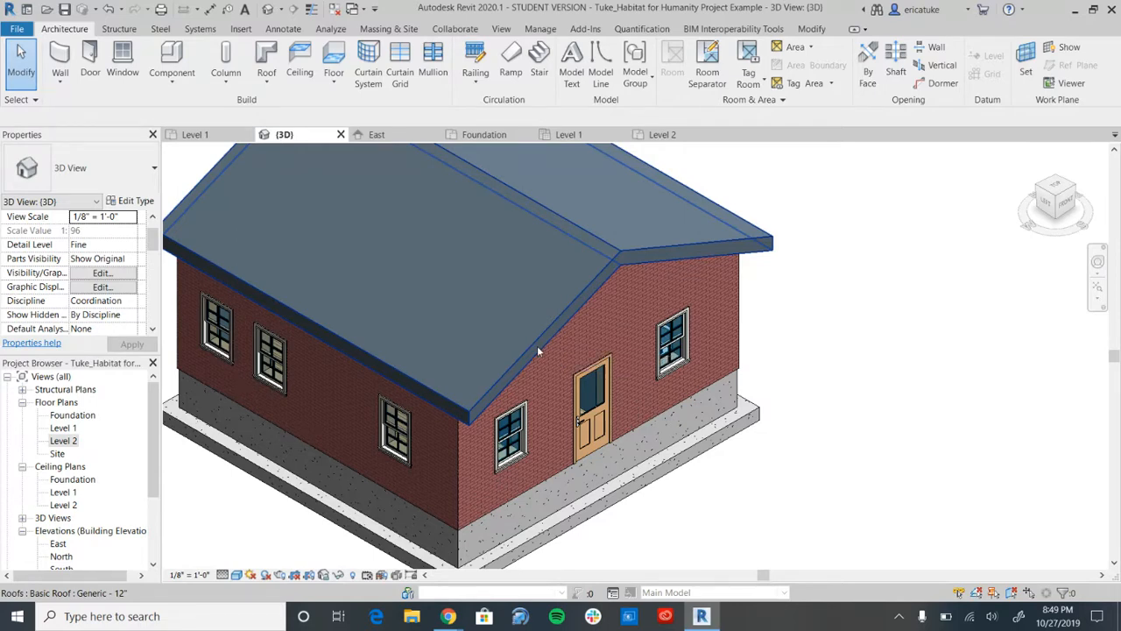
pyautogui.click(640, 422)
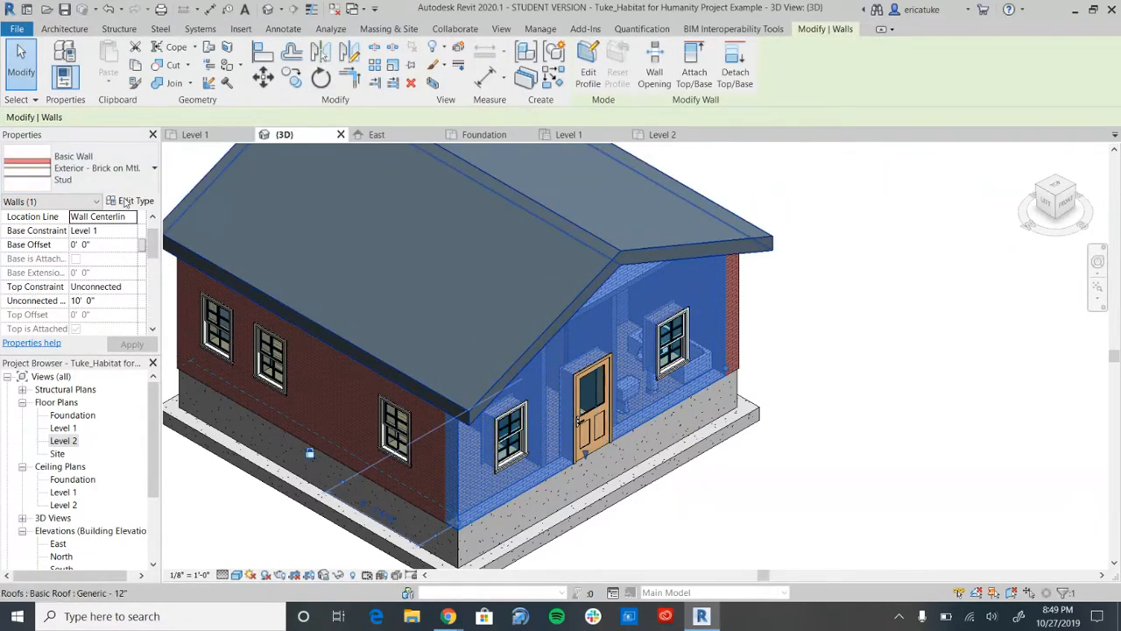
pyautogui.click(132, 201)
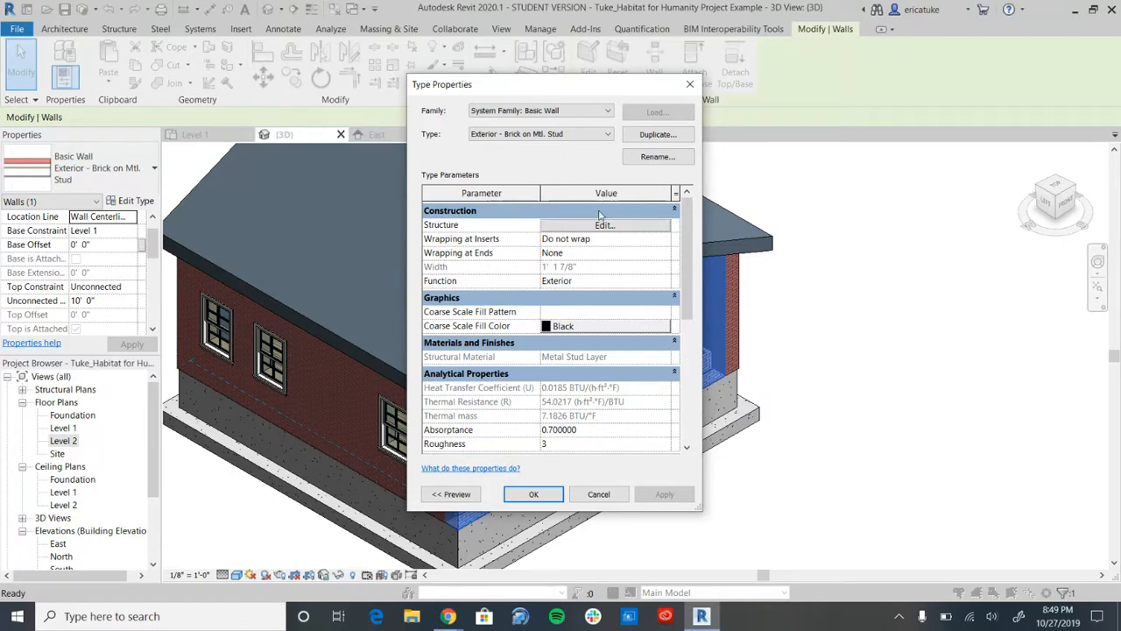
pyautogui.click(658, 134)
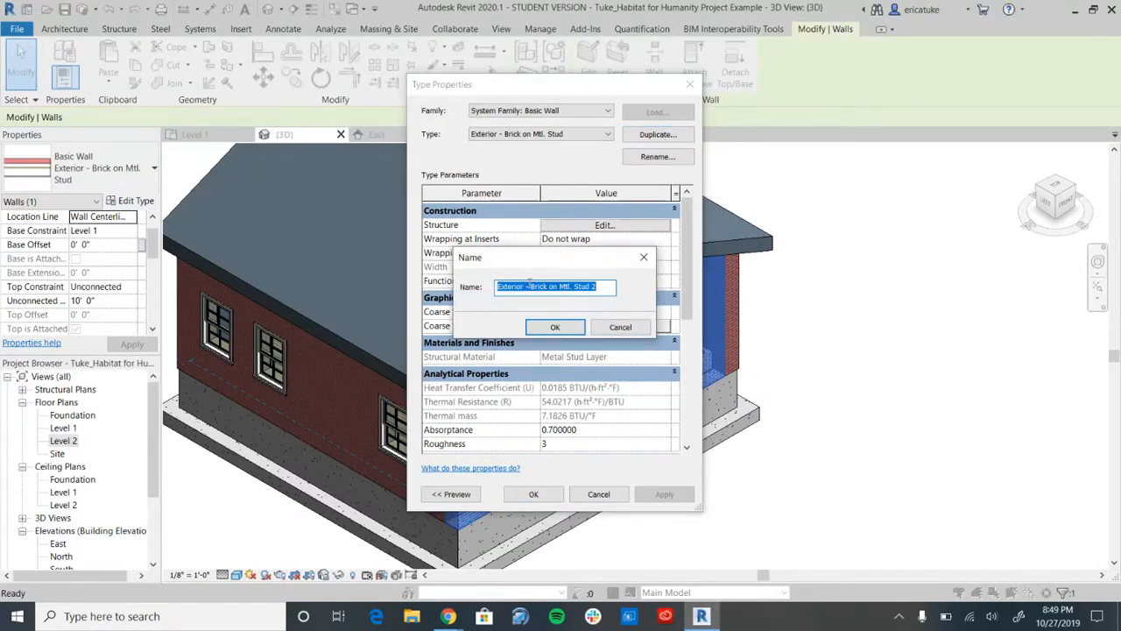
pyautogui.click(531, 287)
pyautogui.moveTo(530, 286); pyautogui.dragTo(610, 292)
pyautogui.write('Stucco')
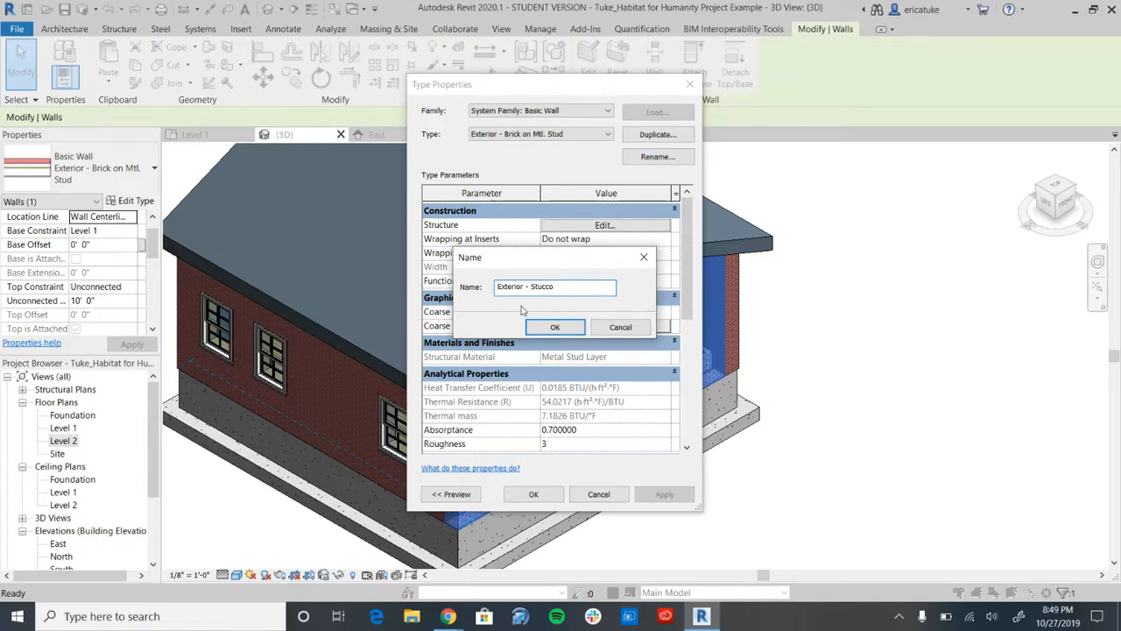
pyautogui.click(547, 331)
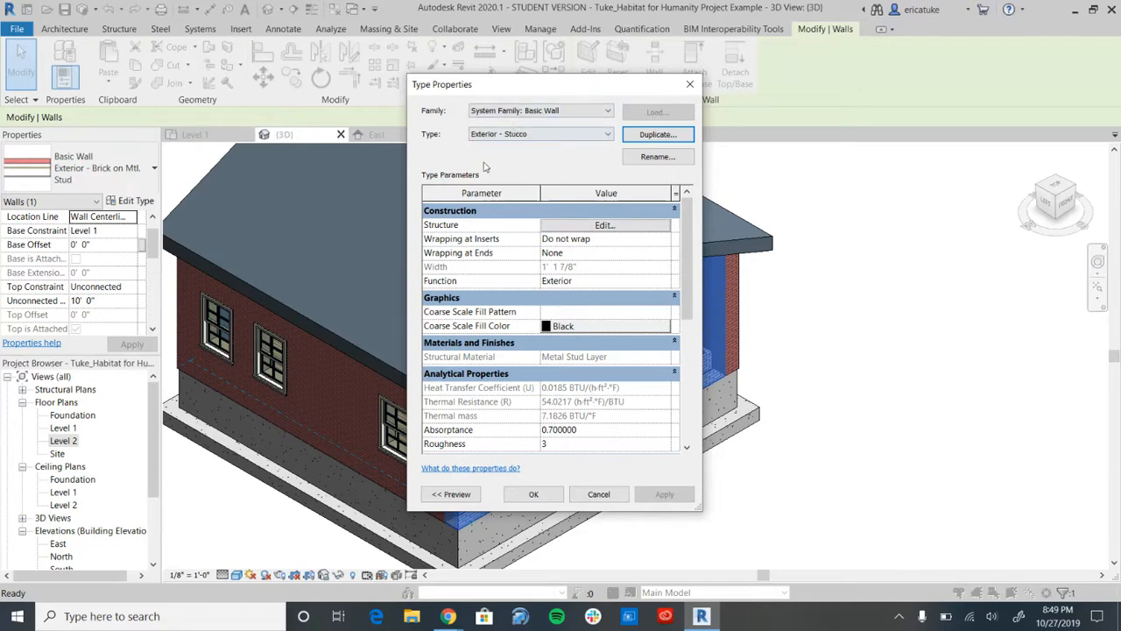
# Delete the 3" Thermal/Air layer from the Exterior - Stucco wall structure.
pyautogui.click(585, 226)
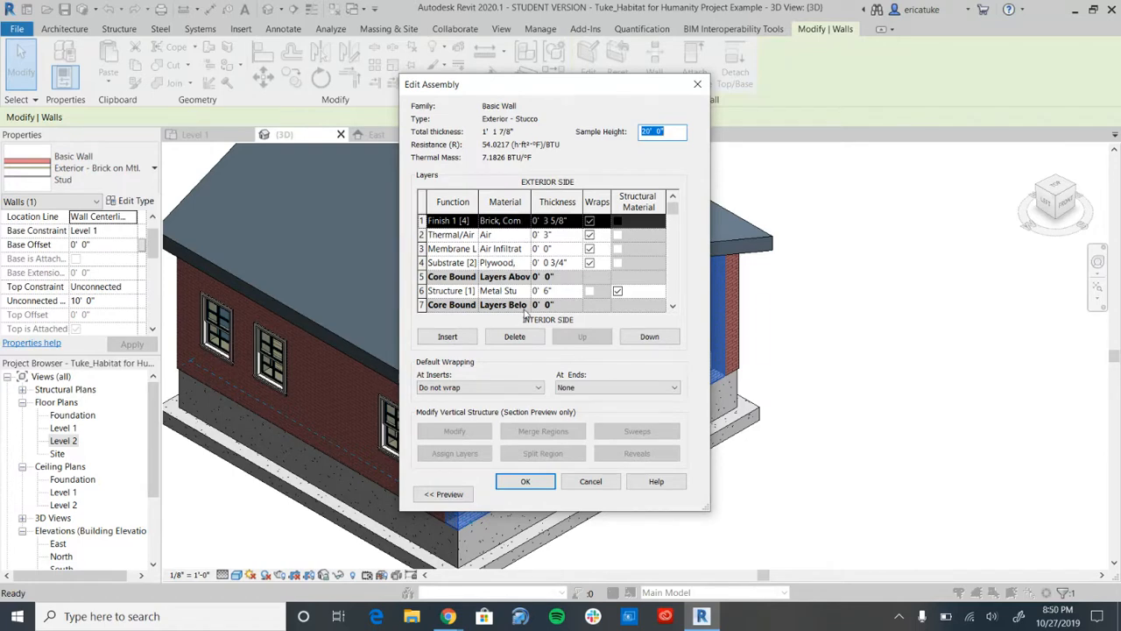
pyautogui.click(422, 235)
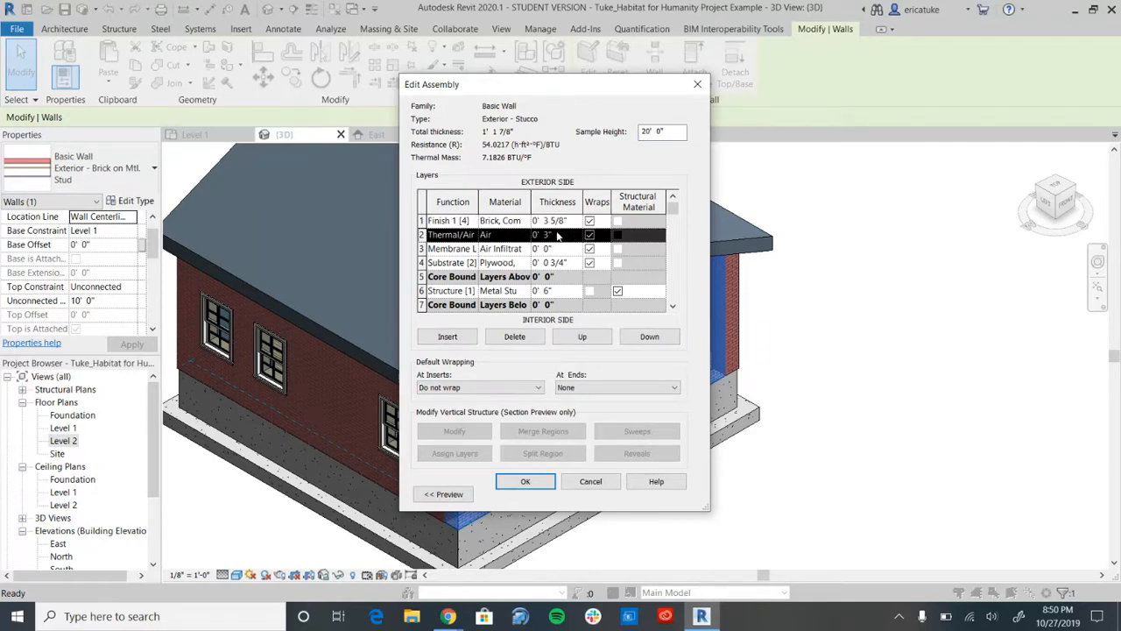
pyautogui.click(517, 340)
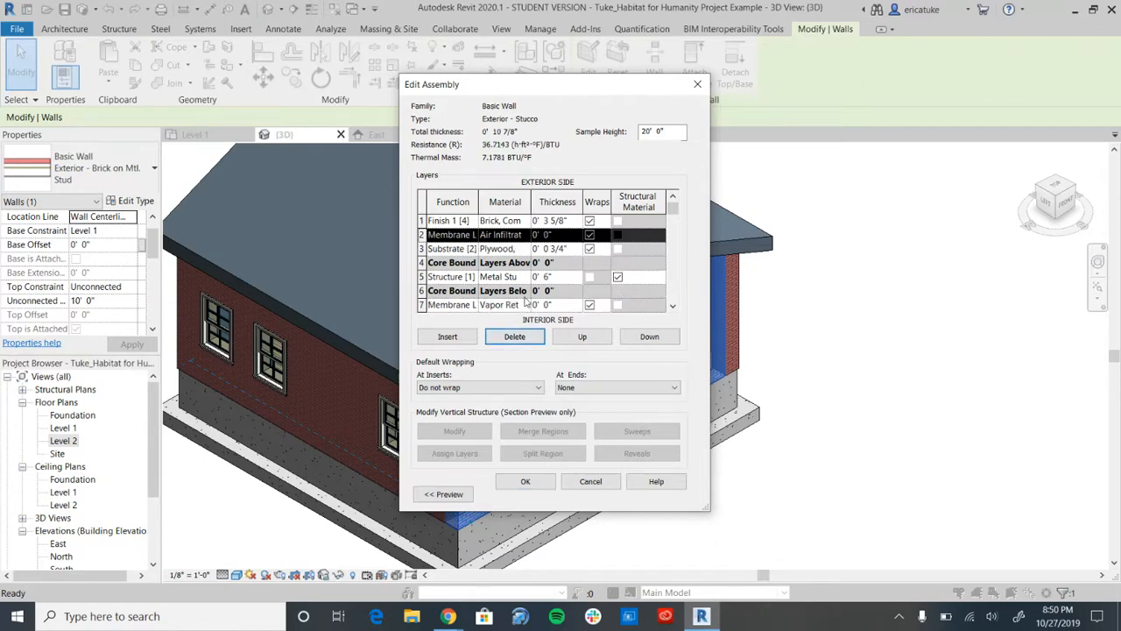
# Create a new material named "Stucco" for the exterior Finish 1 layer.
pyautogui.click(523, 221)
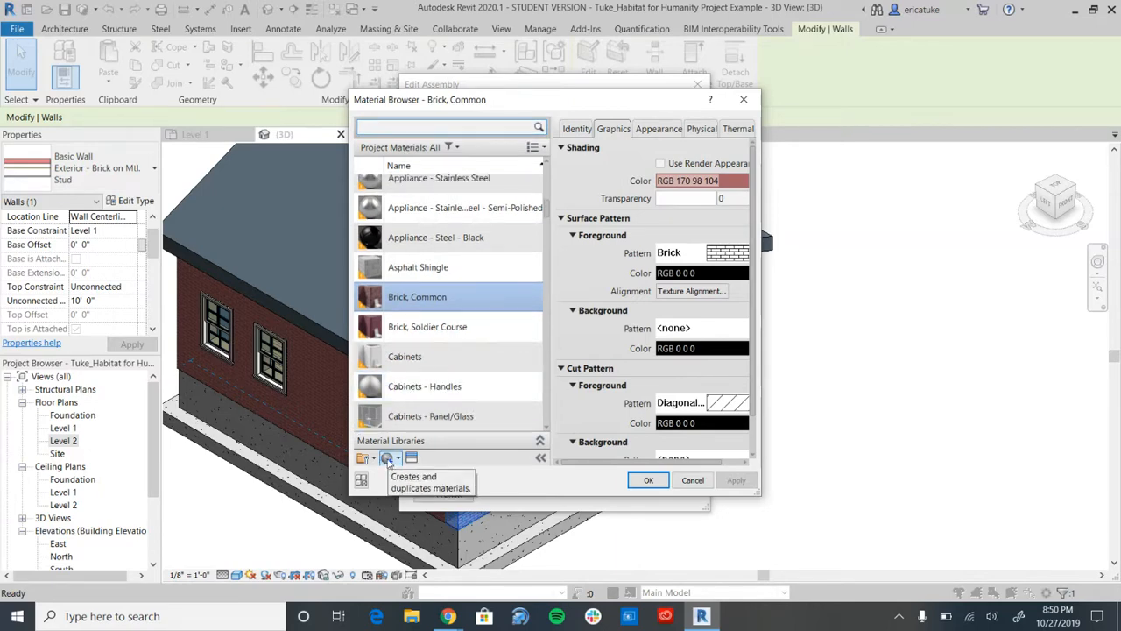
pyautogui.click(389, 459)
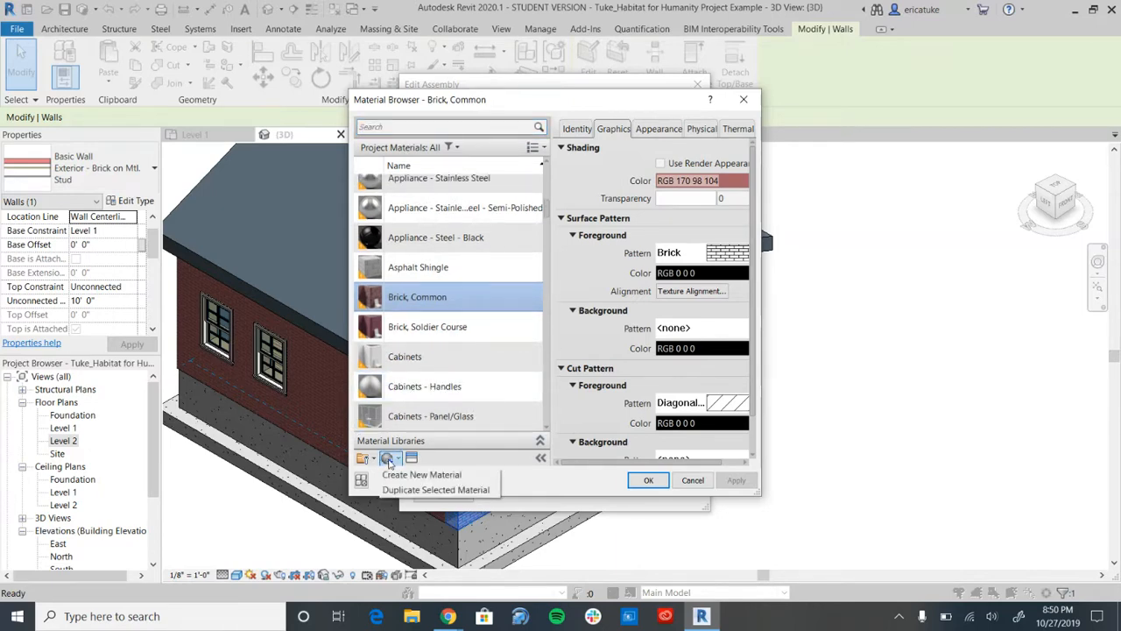
pyautogui.click(424, 474)
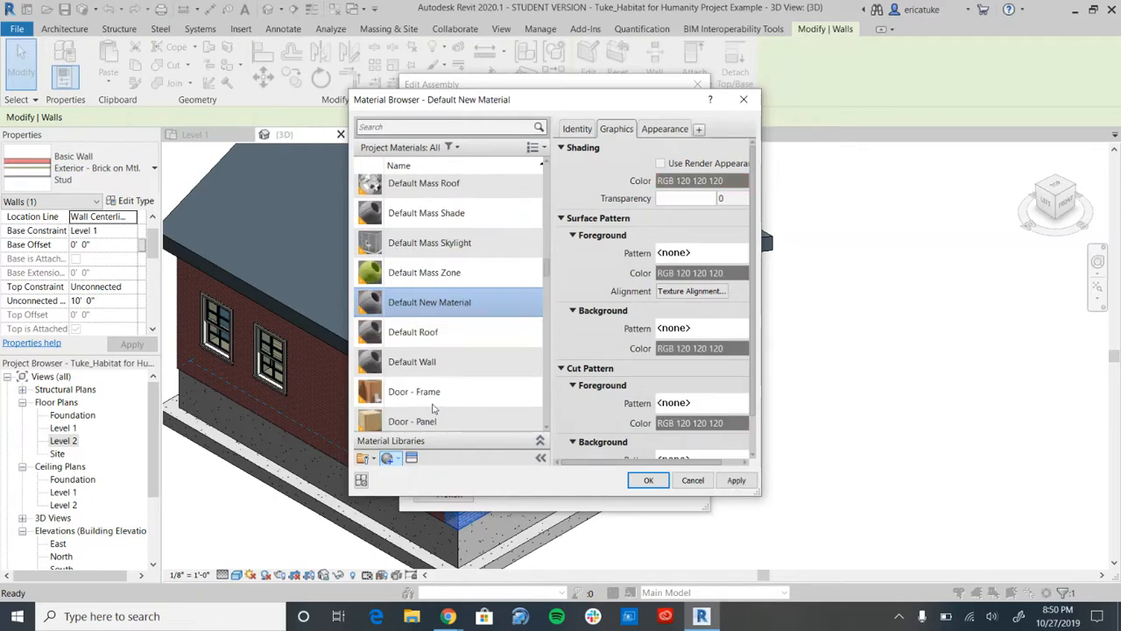
pyautogui.rightClick(423, 301)
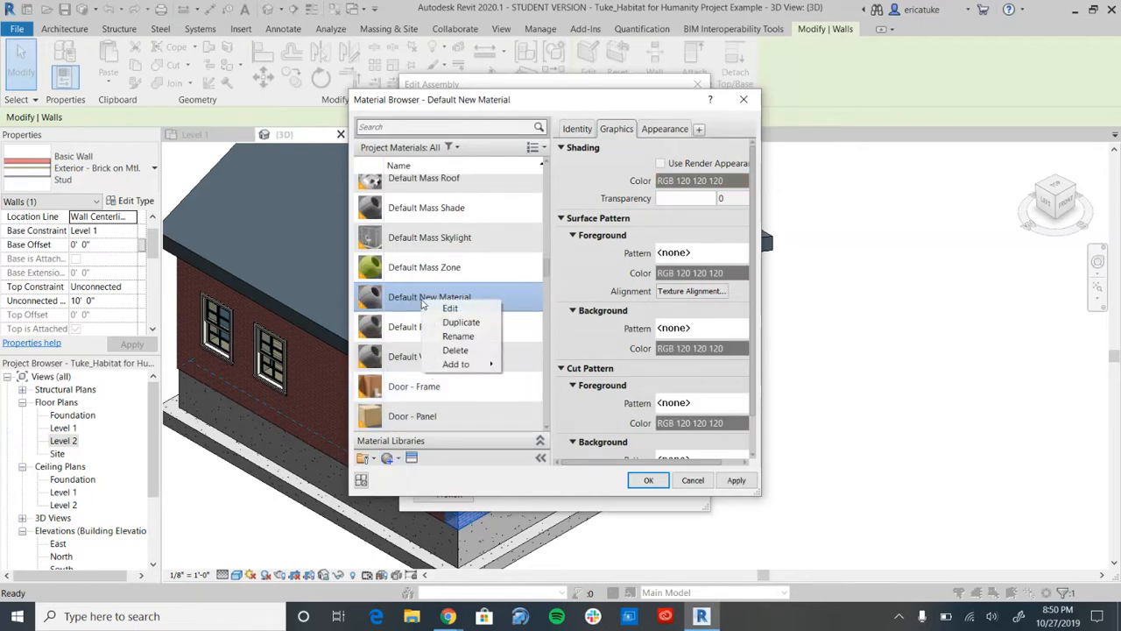
pyautogui.click(459, 337)
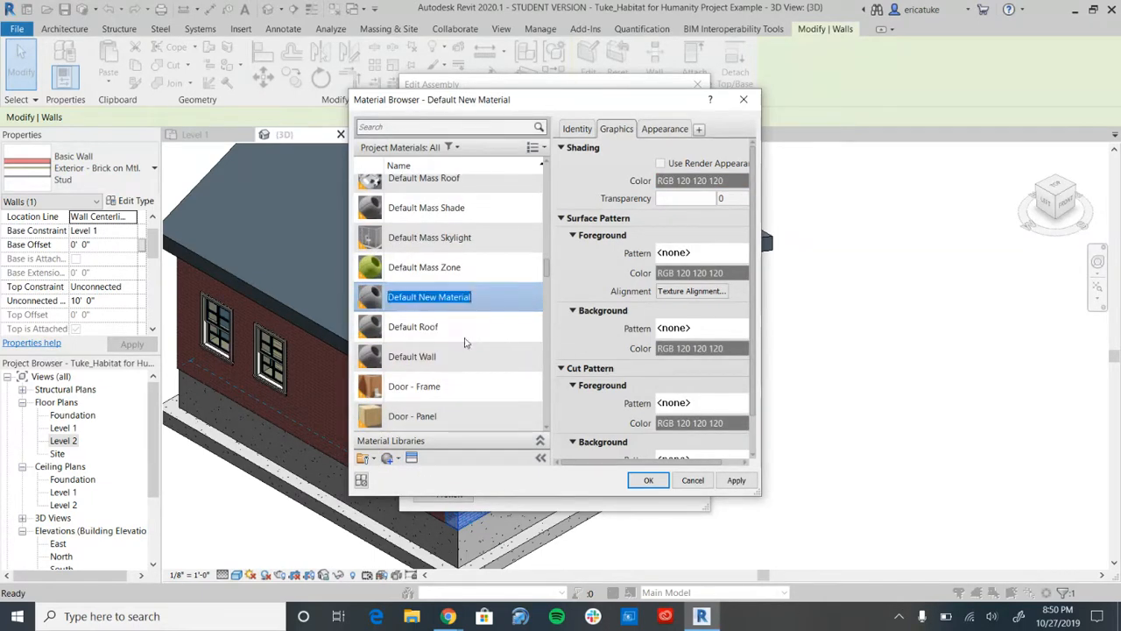
pyautogui.write('Stucco')
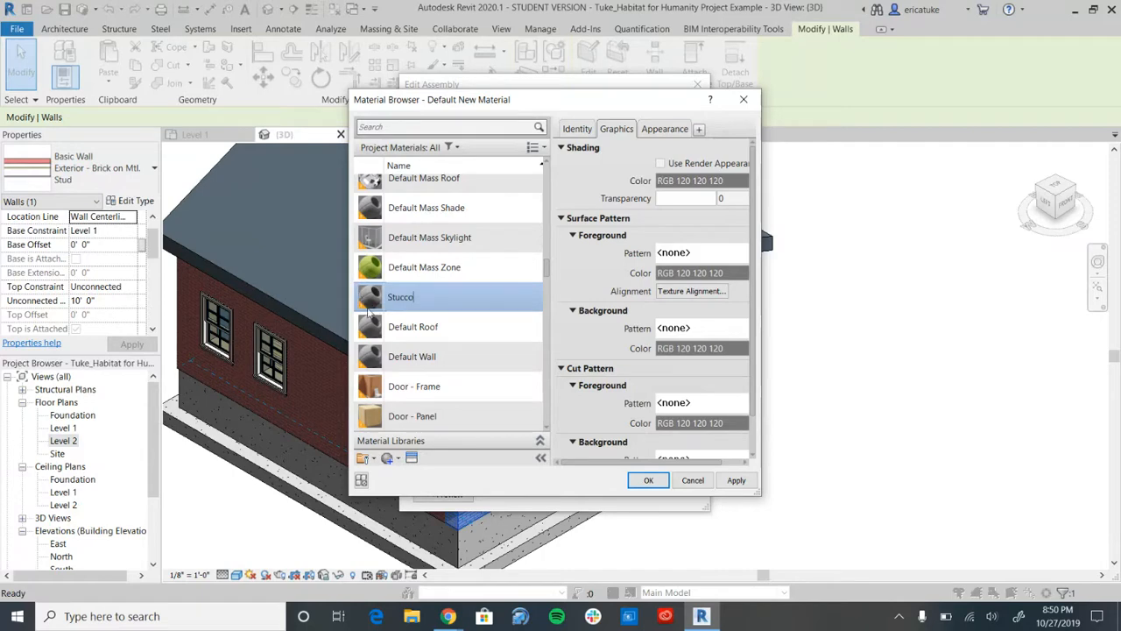
# Search the appearance assets for "stucco" and apply Wall Texture - Stucco - Coarse to the Stucco material.
pyautogui.click(411, 459)
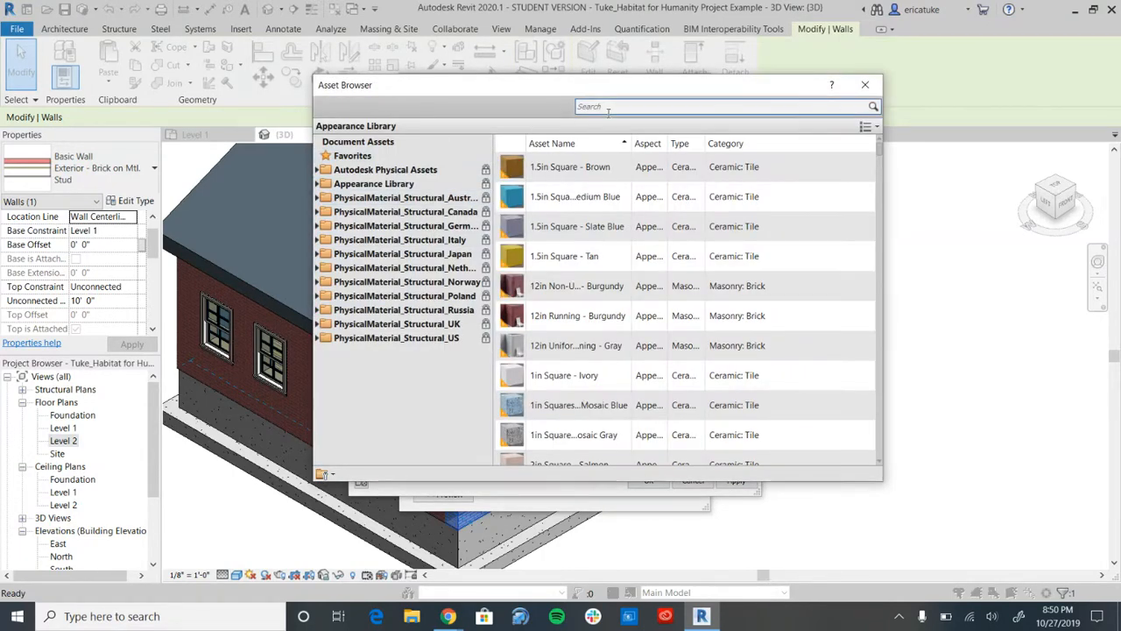
pyautogui.click(611, 107)
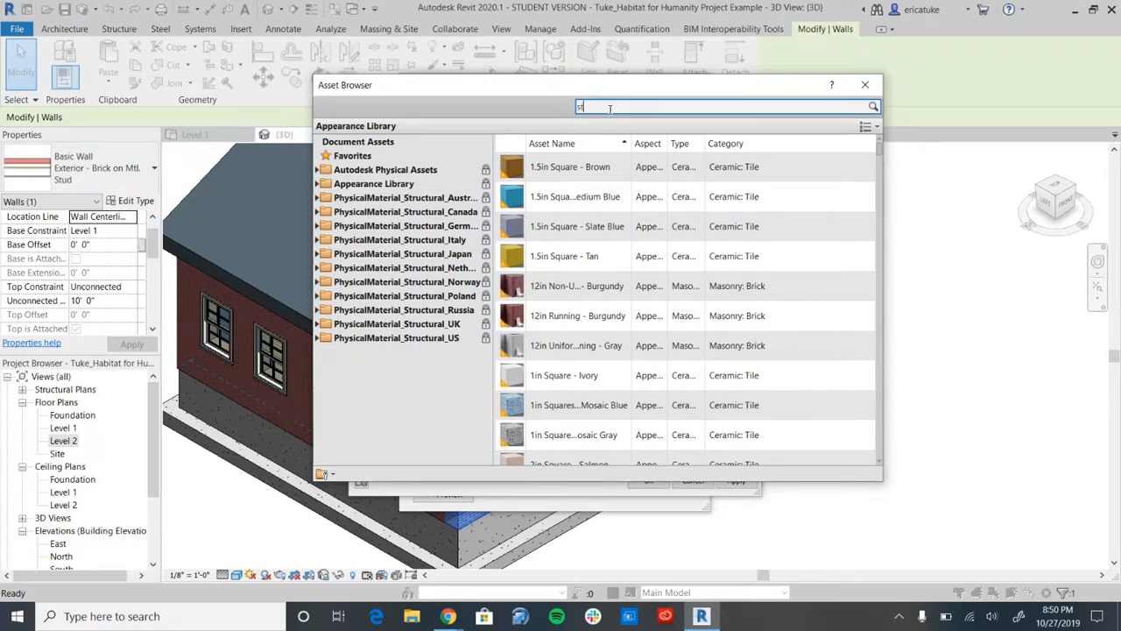
pyautogui.write('stucco')
pyautogui.press('Return')
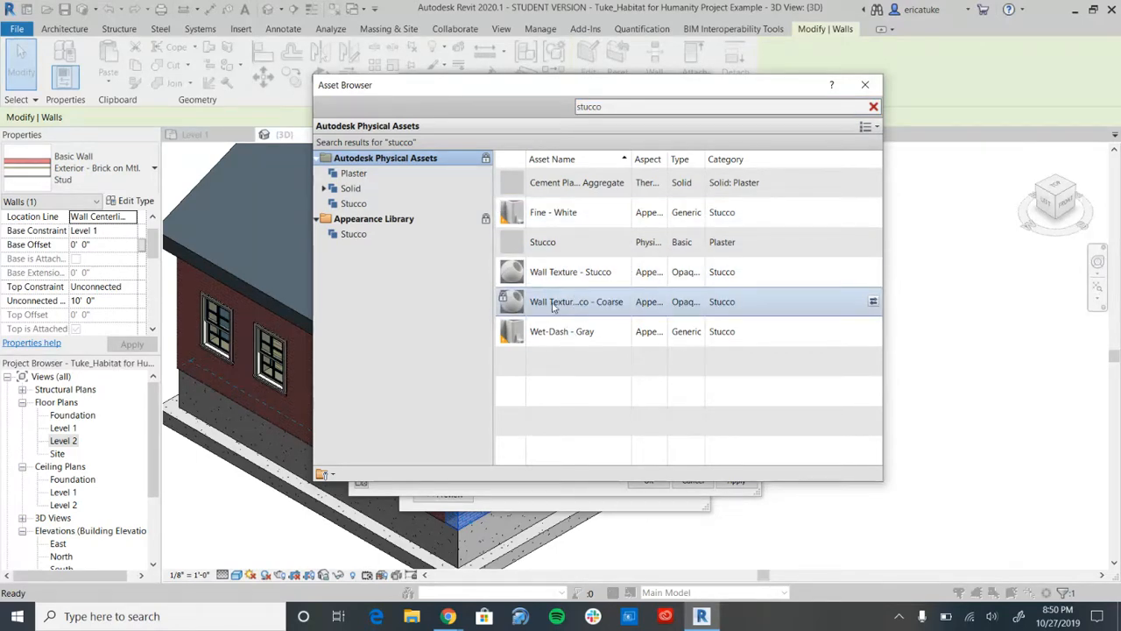
pyautogui.doubleClick(553, 307)
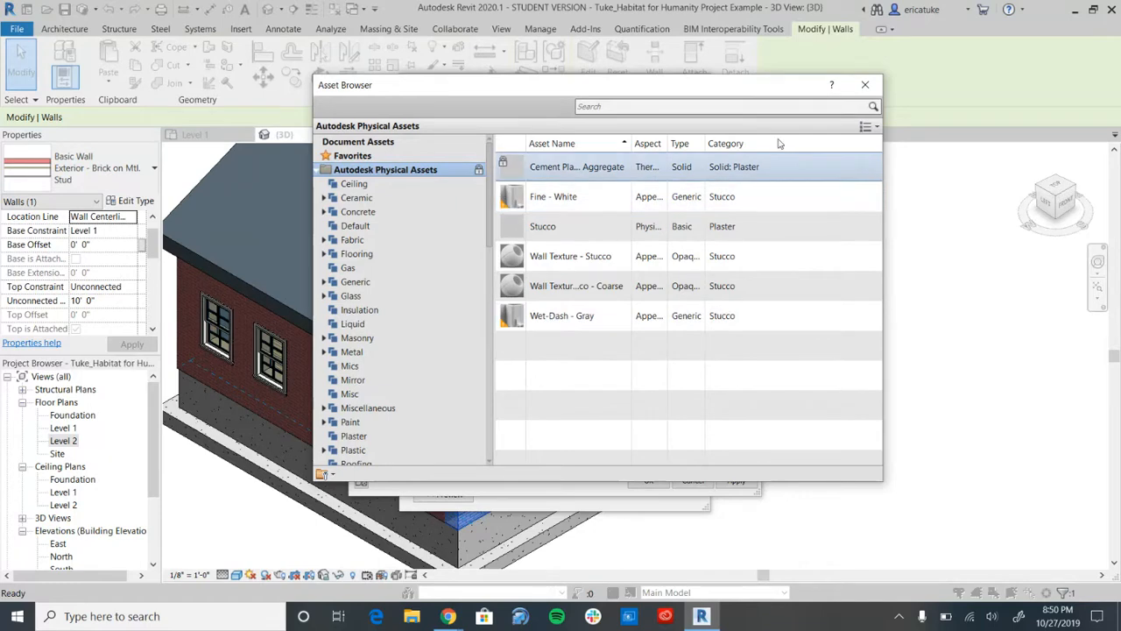
pyautogui.click(864, 85)
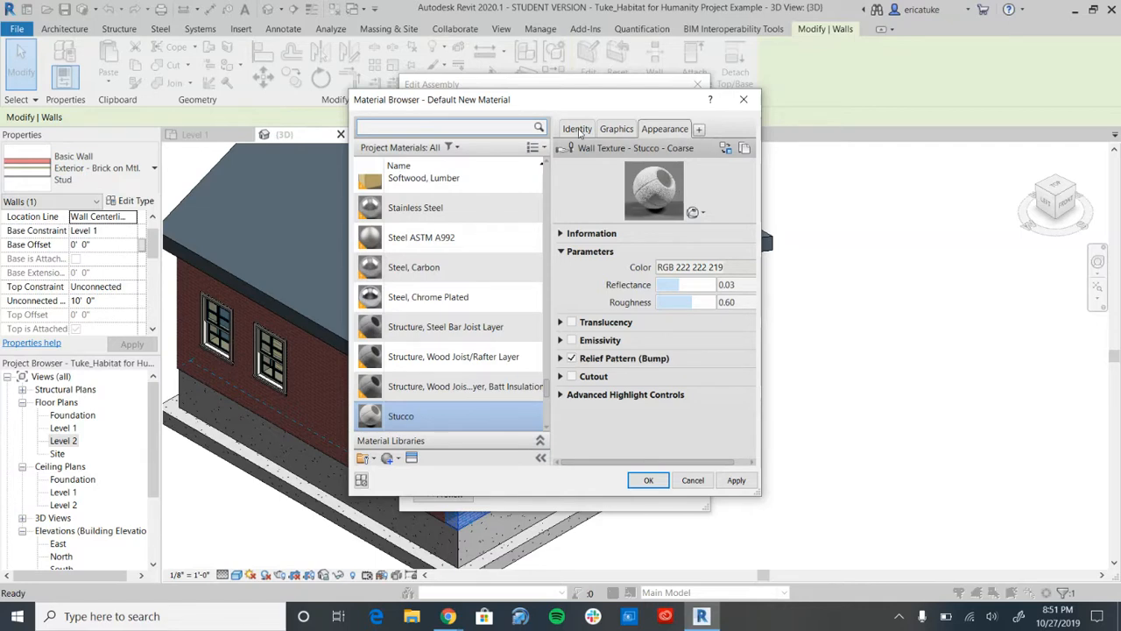
# Set the Stucco material's shading color to a warm off-white, RGB 227 226 217.
pyautogui.click(578, 131)
pyautogui.click(625, 130)
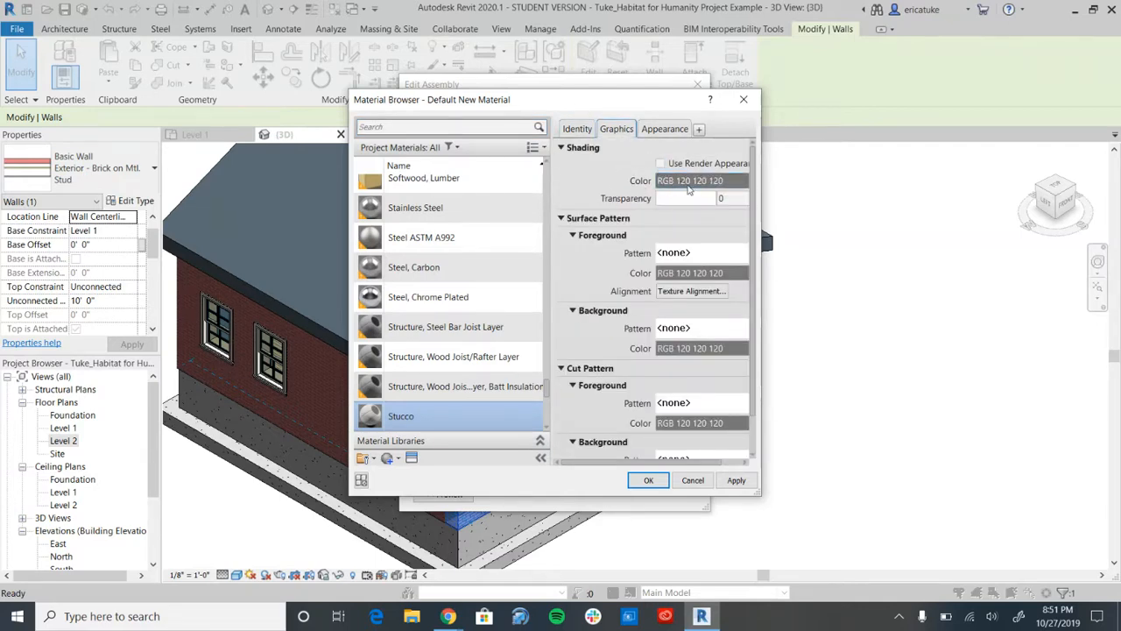
pyautogui.moveTo(761, 268); pyautogui.dragTo(850, 268)
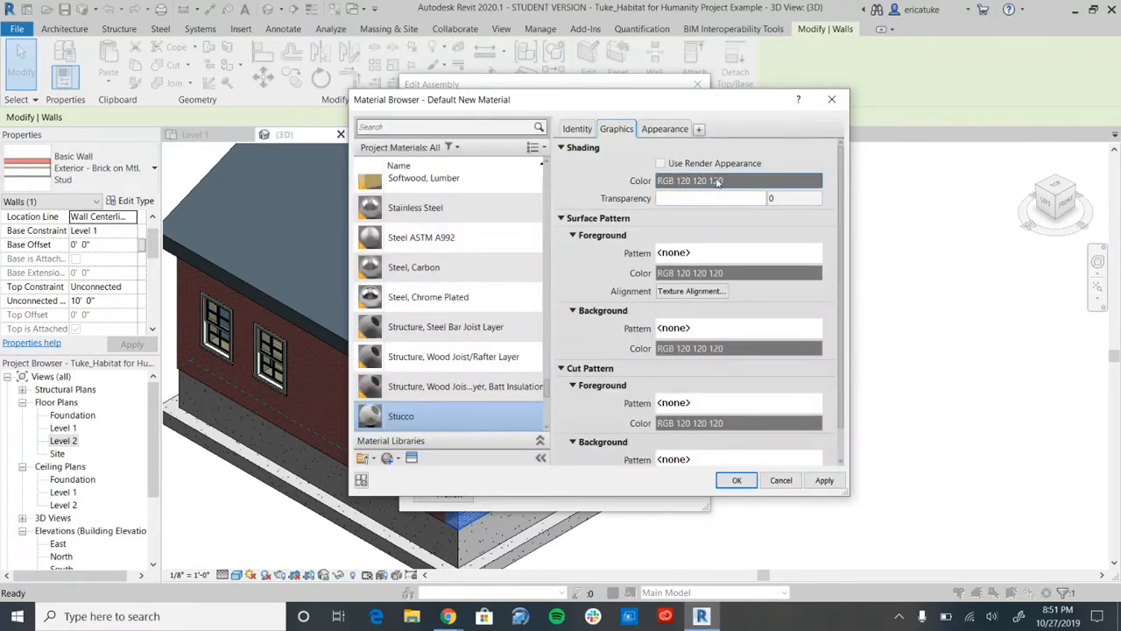
pyautogui.click(721, 181)
pyautogui.moveTo(753, 256); pyautogui.dragTo(755, 199)
pyautogui.moveTo(639, 313); pyautogui.dragTo(634, 286)
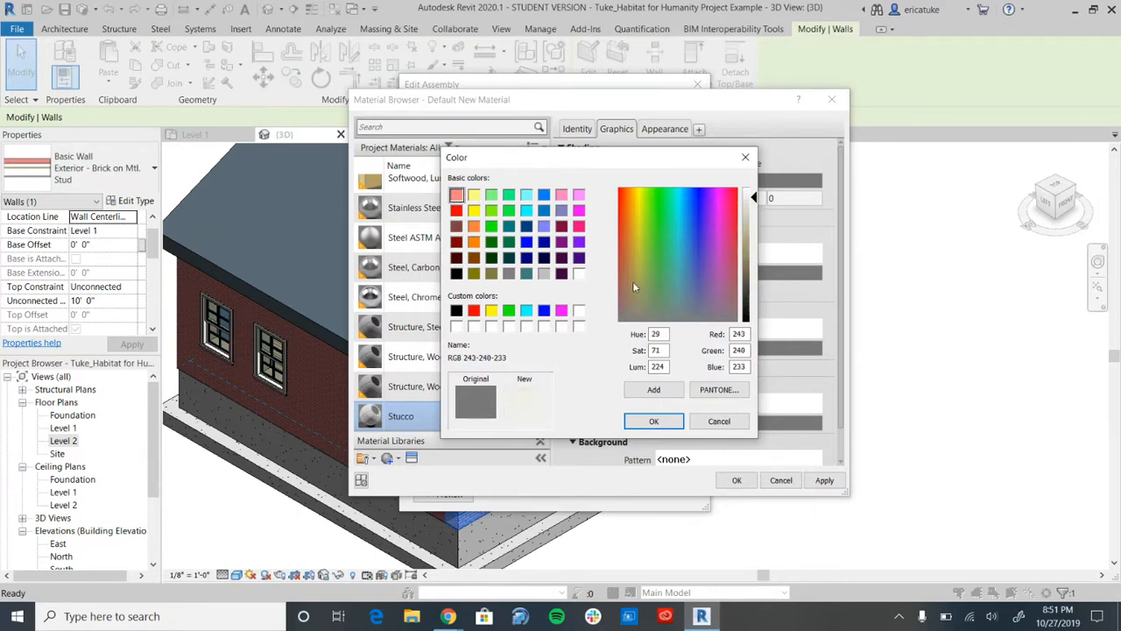
pyautogui.moveTo(751, 235); pyautogui.dragTo(754, 205)
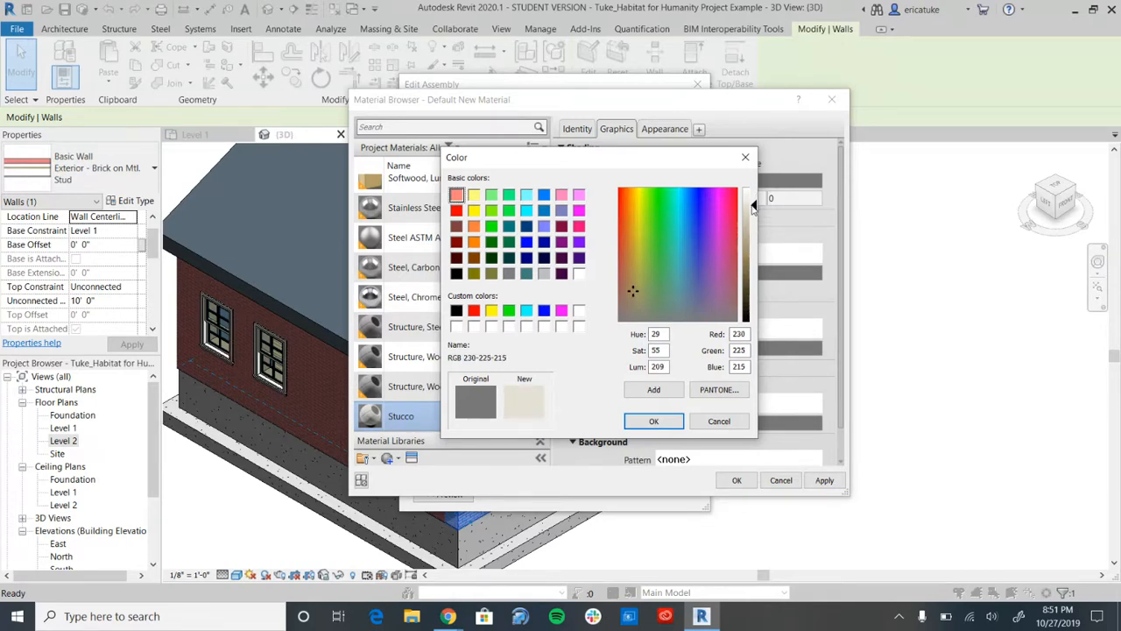
pyautogui.click(636, 299)
pyautogui.click(648, 422)
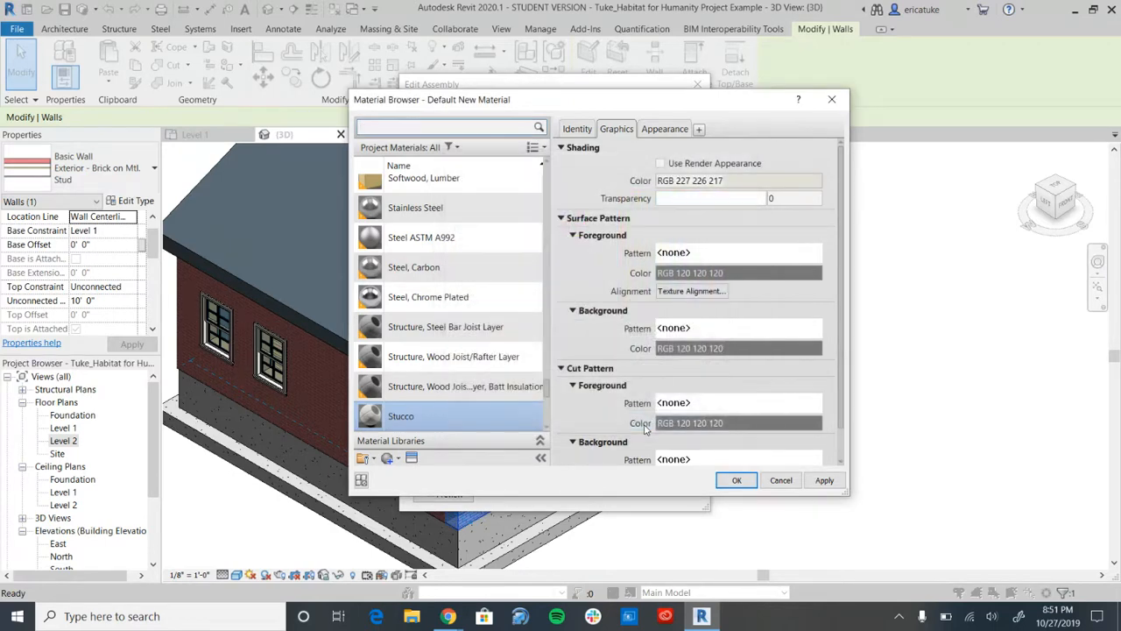
# Set the Stucco material's surface foreground pattern to Gypsum-Plaster, and apply the material and wall type changes to the gable wall.
pyautogui.click(694, 253)
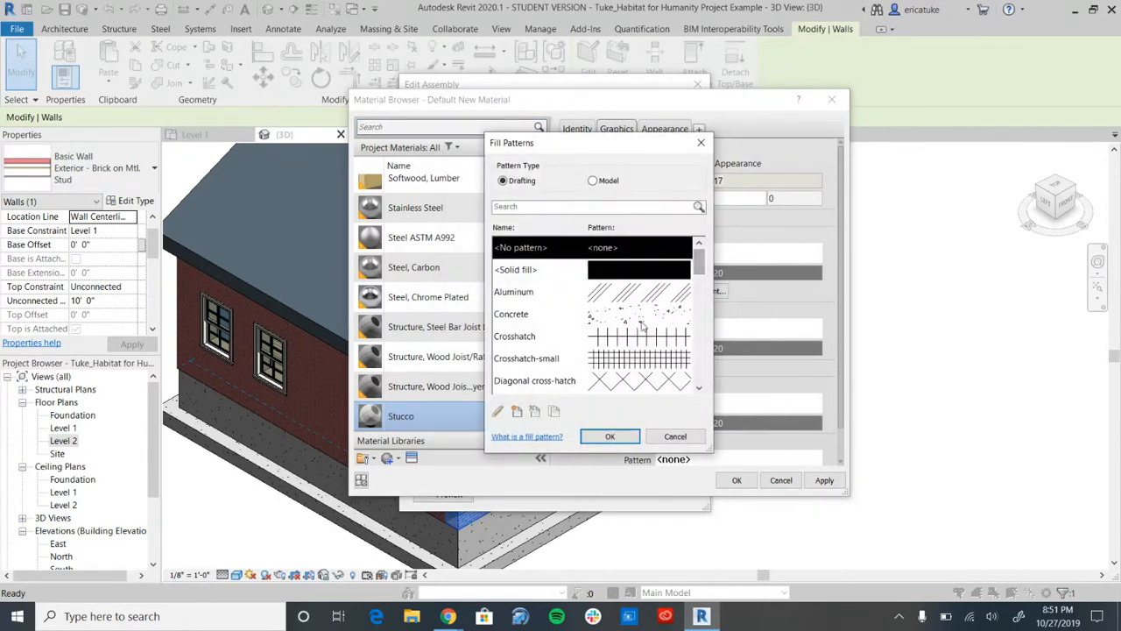
pyautogui.scroll(-3, 646, 325)
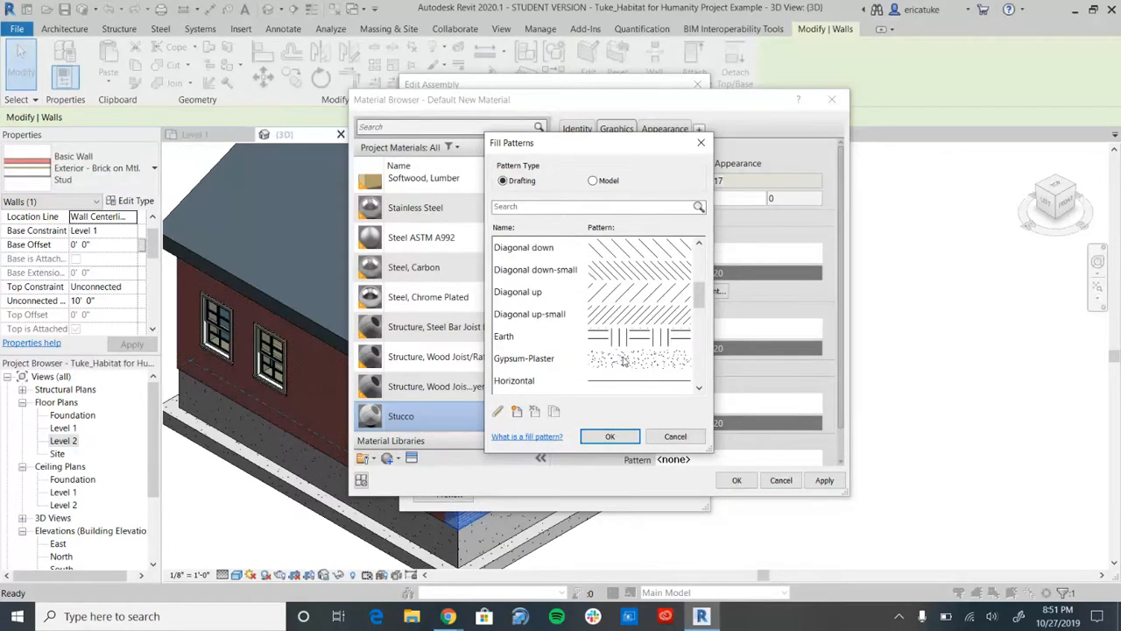
pyautogui.click(625, 360)
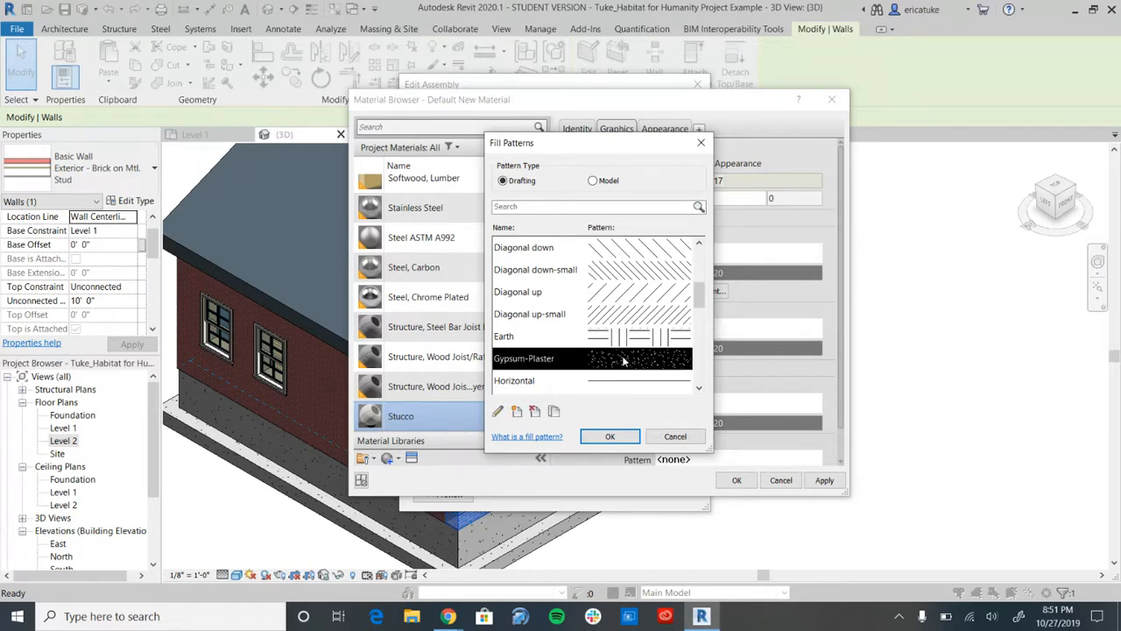
pyautogui.click(610, 436)
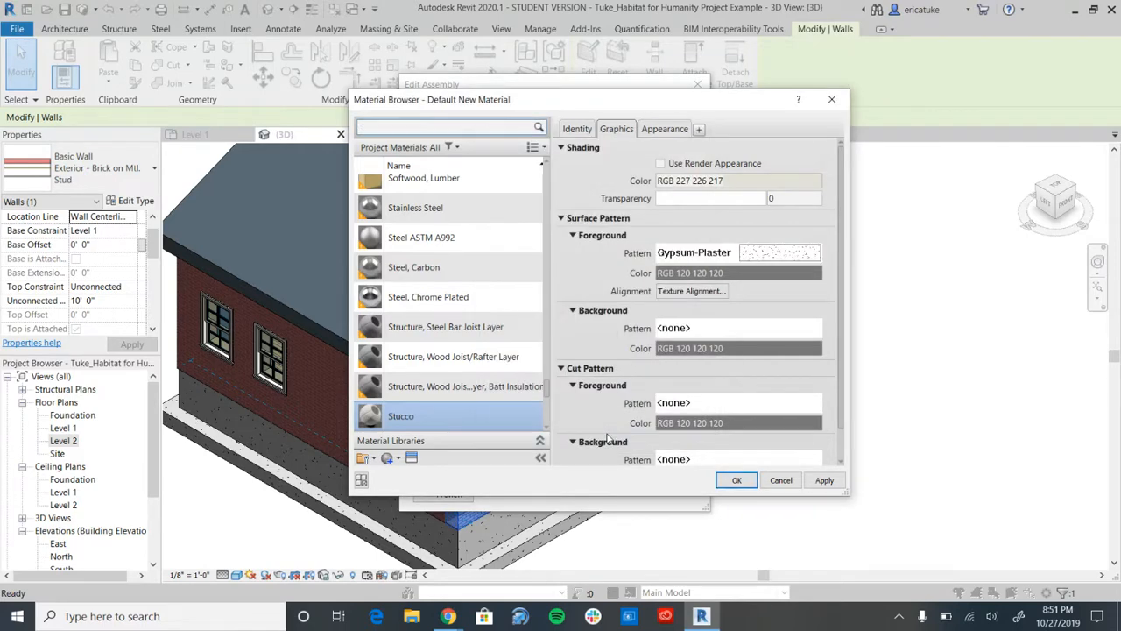
pyautogui.click(734, 482)
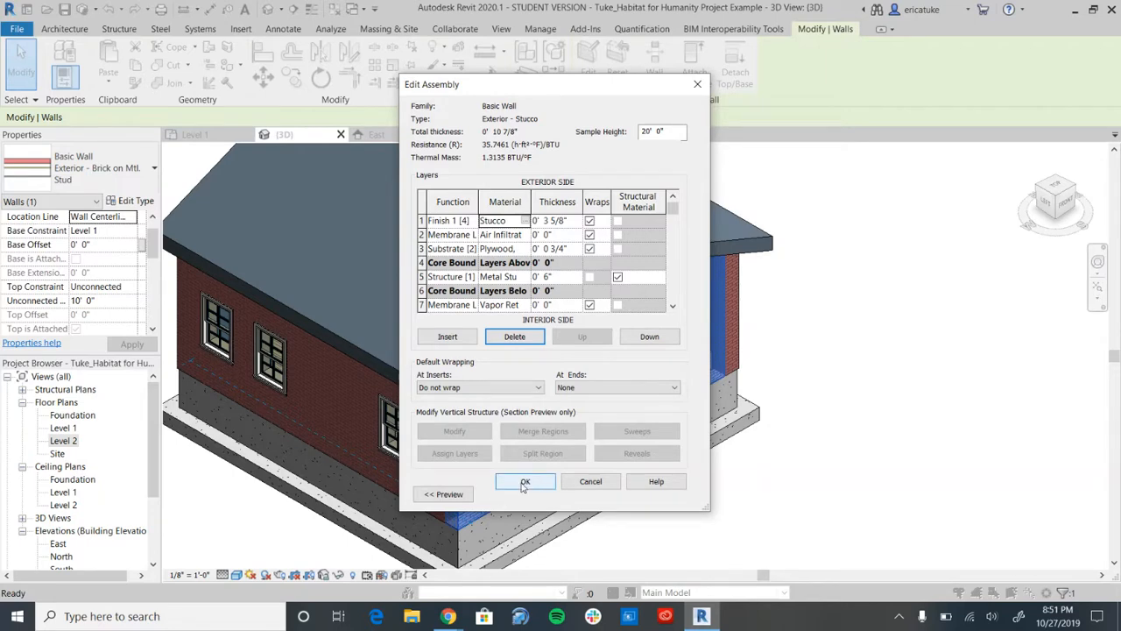
pyautogui.click(525, 482)
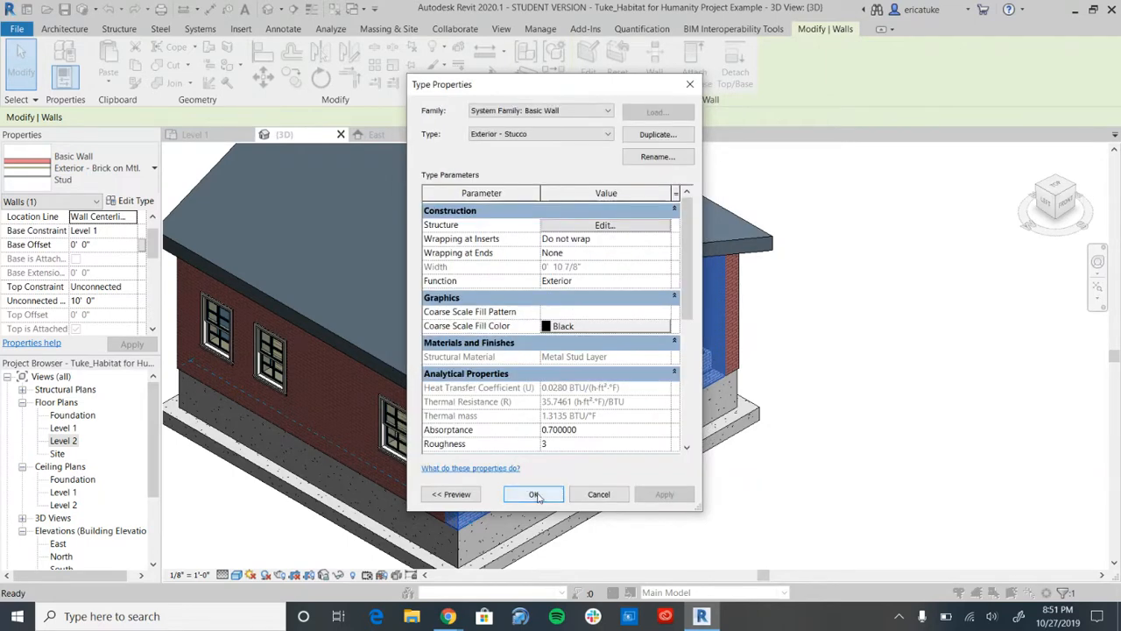
pyautogui.press('Return')
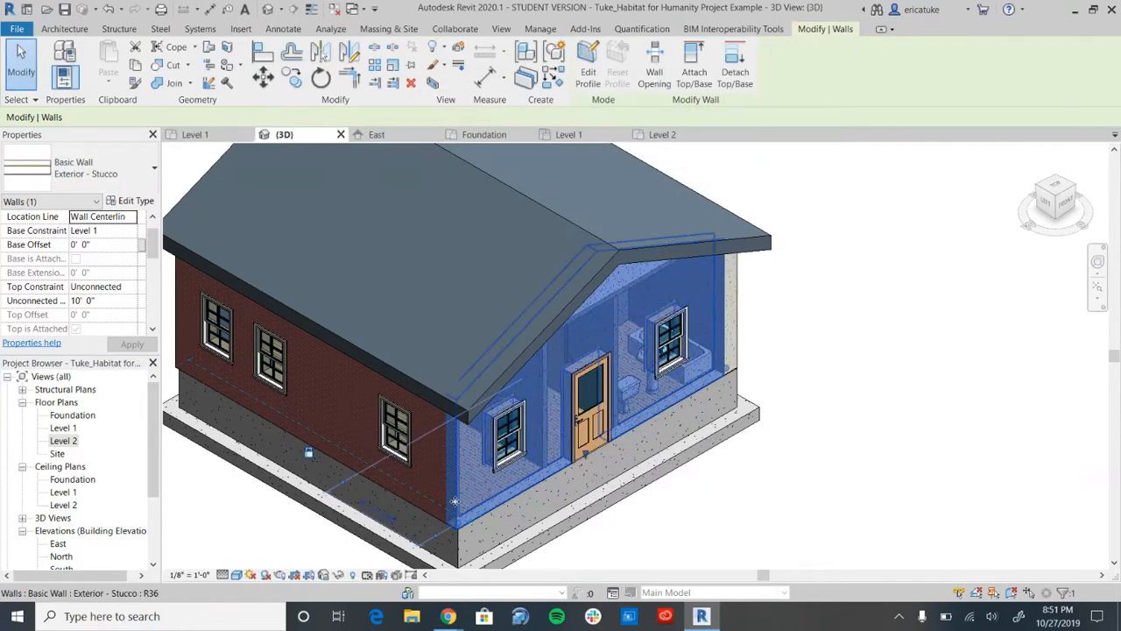
pyautogui.click(21, 61)
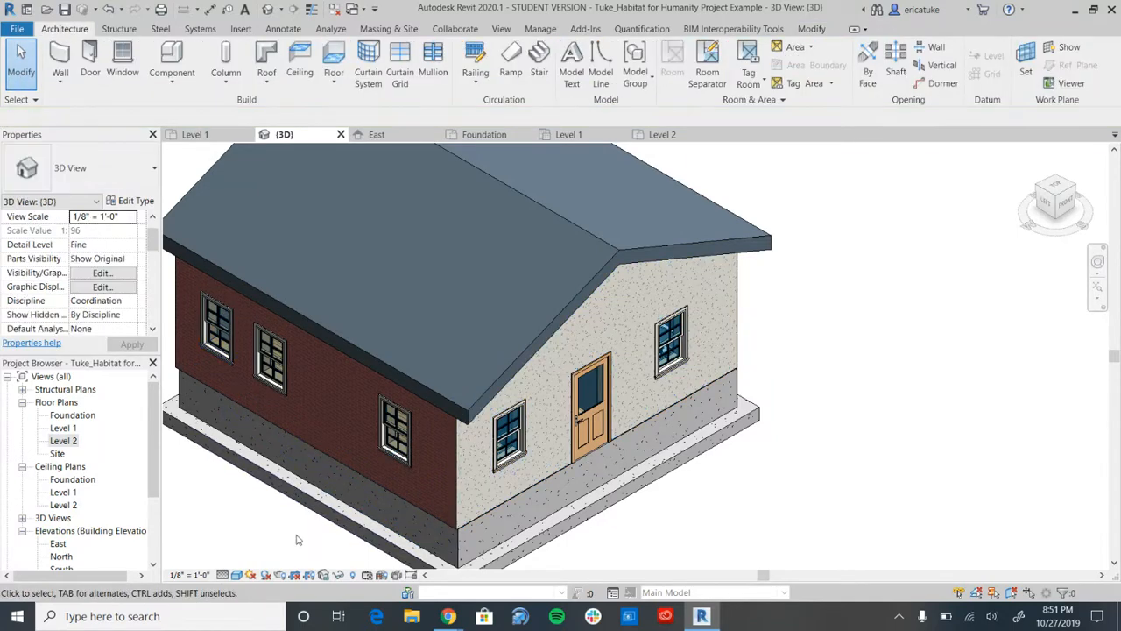
# Change the three remaining brick exterior walls of the house to the Exterior - Stucco wall type.
pyautogui.click(444, 524)
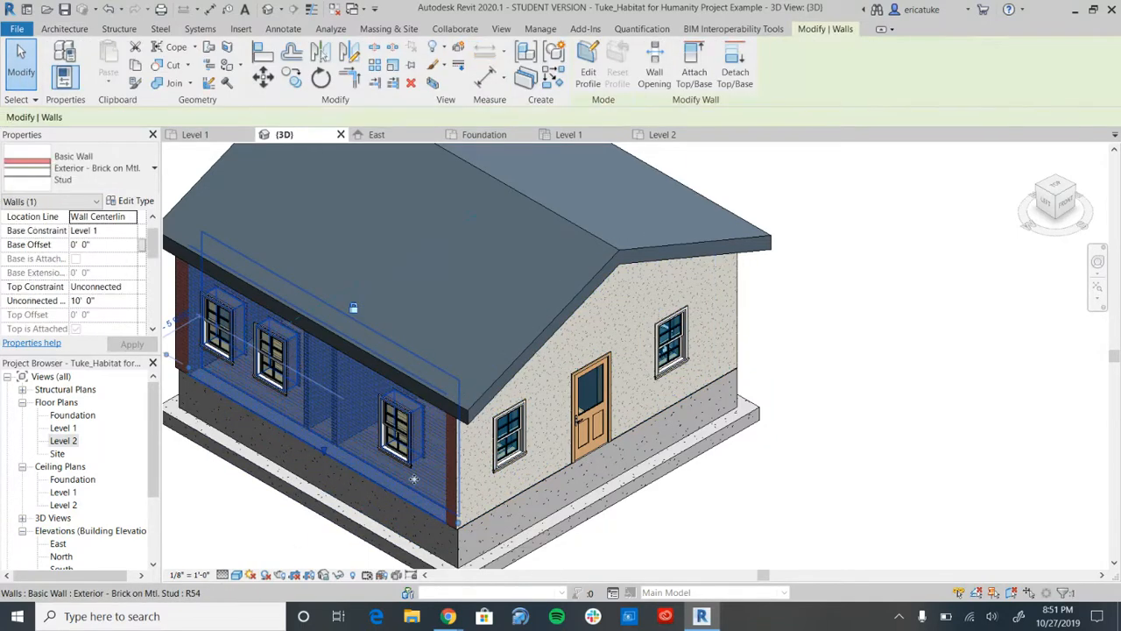
pyautogui.scroll(-3, 634, 372)
pyautogui.keyDown('shift'); pyautogui.moveTo(484, 413); pyautogui.dragTo(683, 393, button='middle'); pyautogui.keyUp('shift')
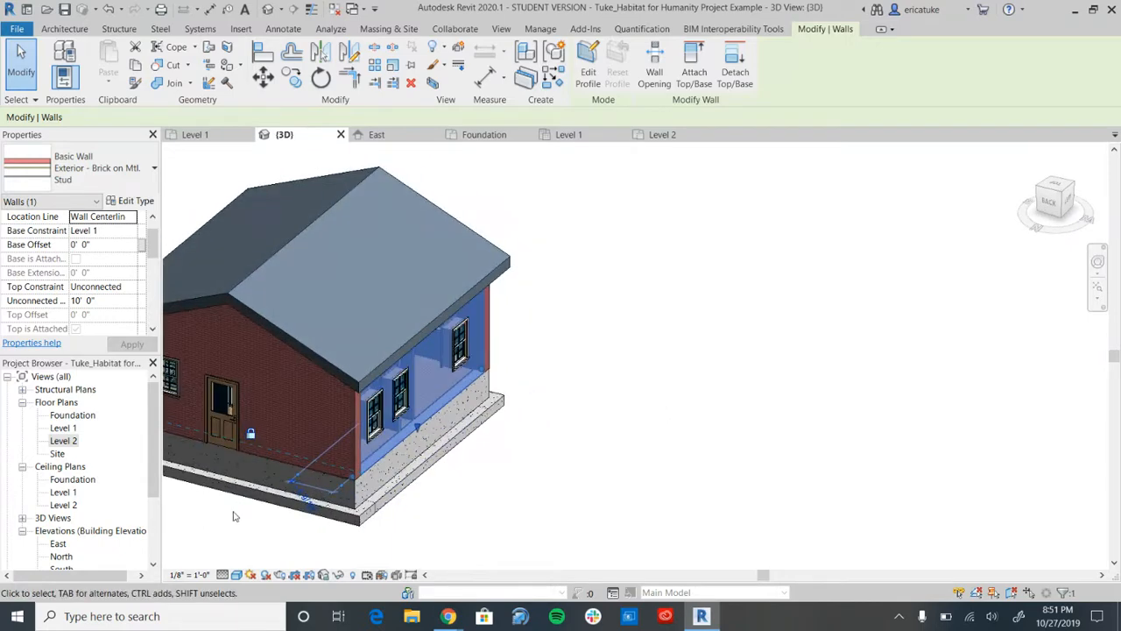
pyautogui.keyDown('ctrl'); pyautogui.click(322, 464); pyautogui.keyUp('ctrl')
pyautogui.keyDown('shift'); pyautogui.moveTo(322, 464); pyautogui.dragTo(605, 465, button='middle'); pyautogui.keyUp('shift')
pyautogui.keyDown('ctrl'); pyautogui.click(362, 473); pyautogui.keyUp('ctrl')
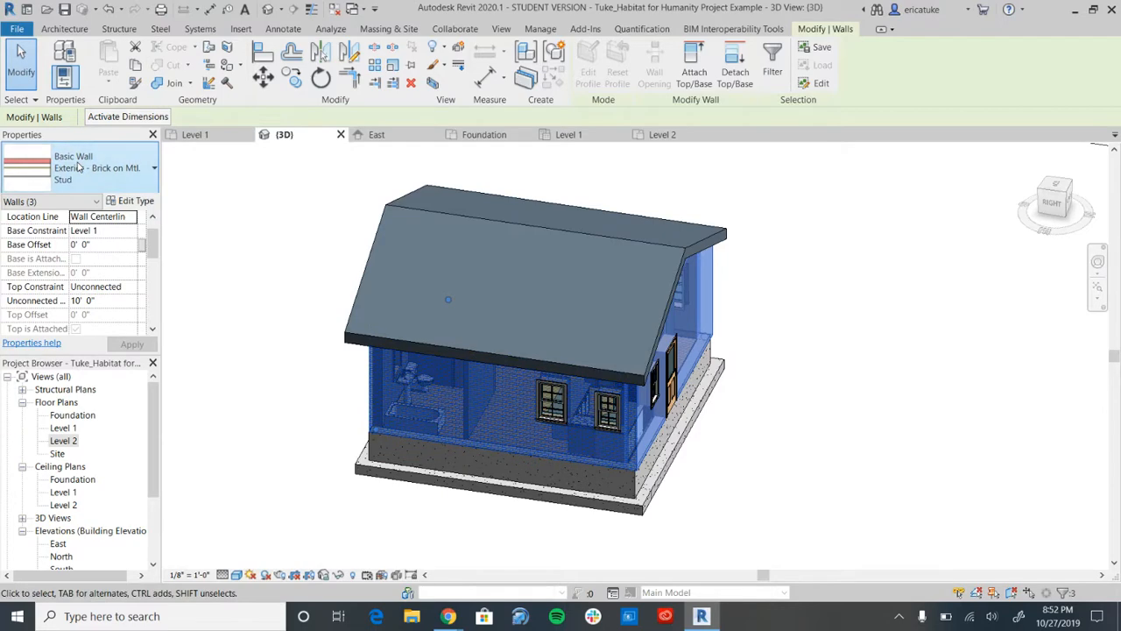
pyautogui.click(97, 167)
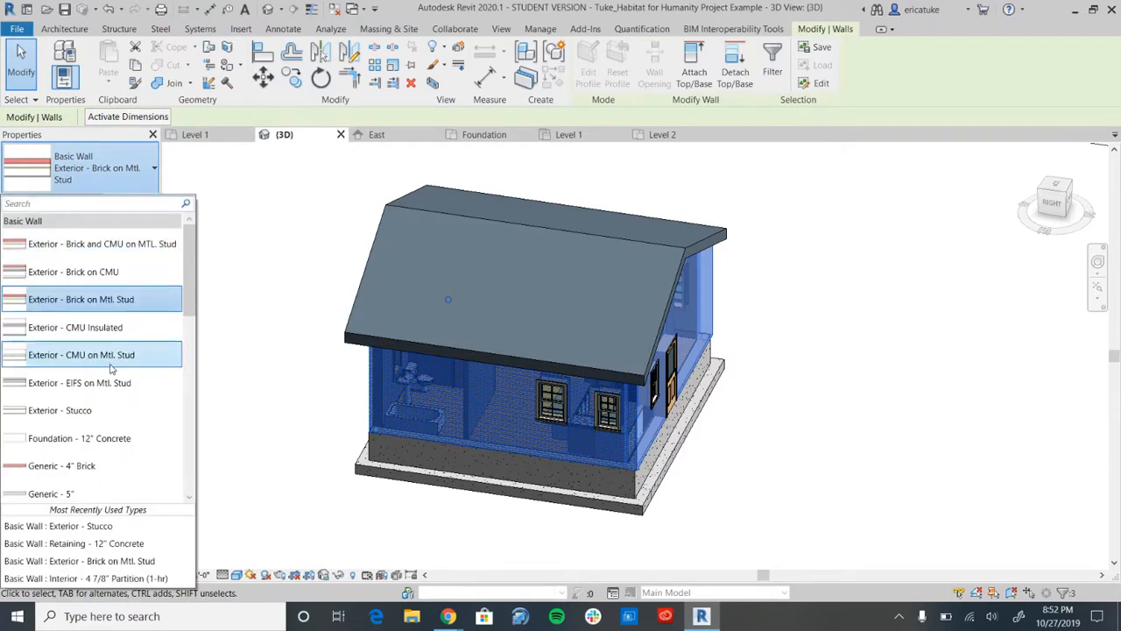
pyautogui.scroll(-1, 118, 372)
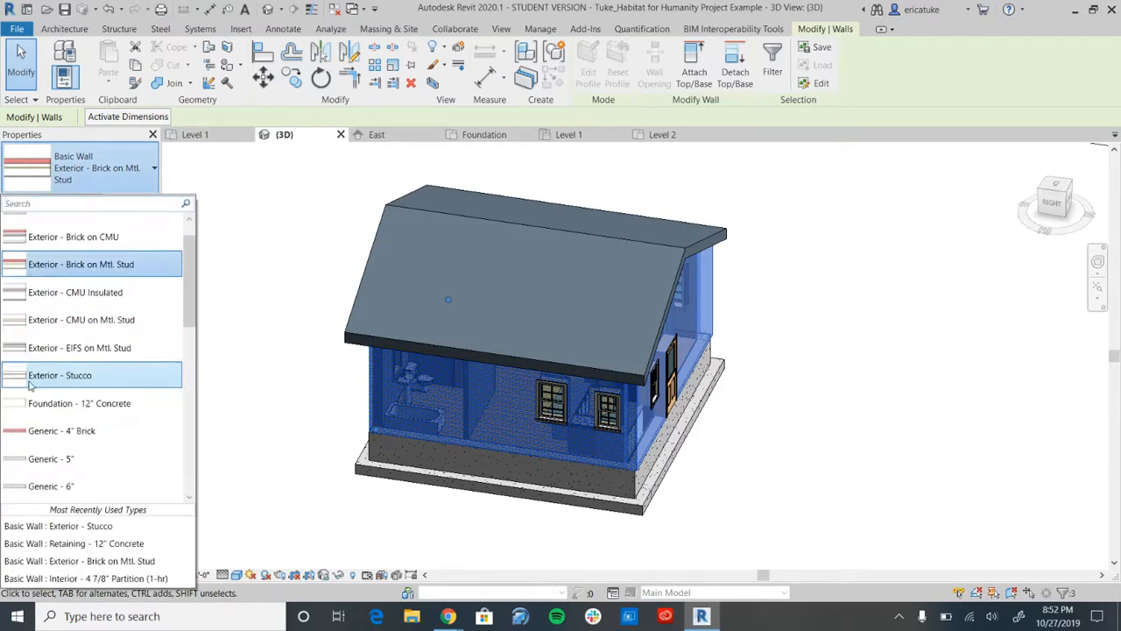
pyautogui.click(59, 383)
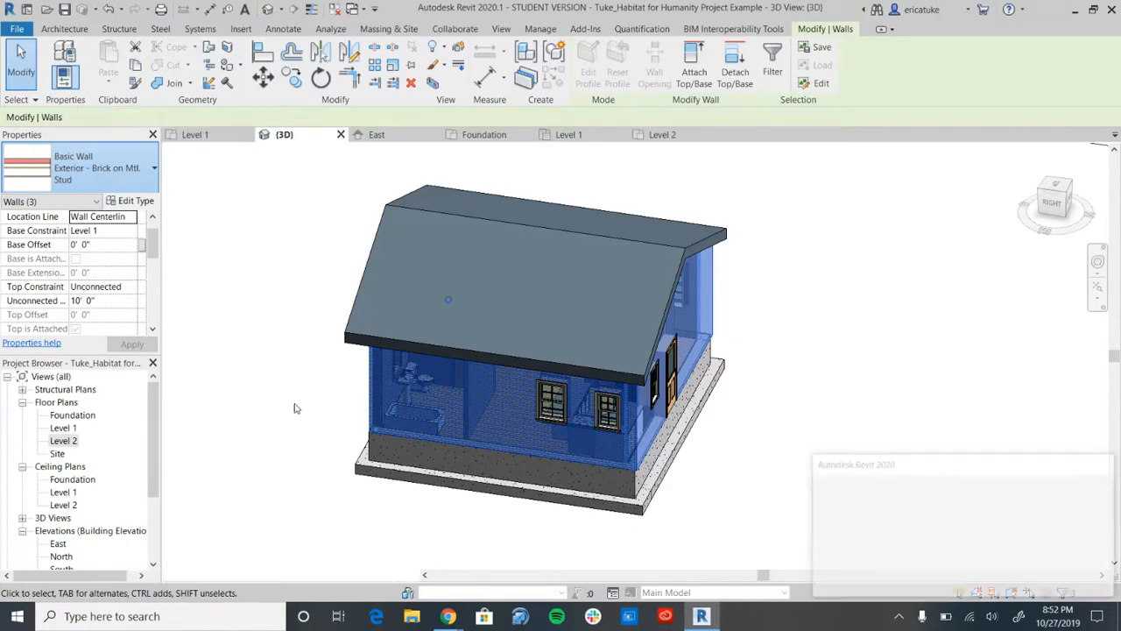
pyautogui.click(875, 581)
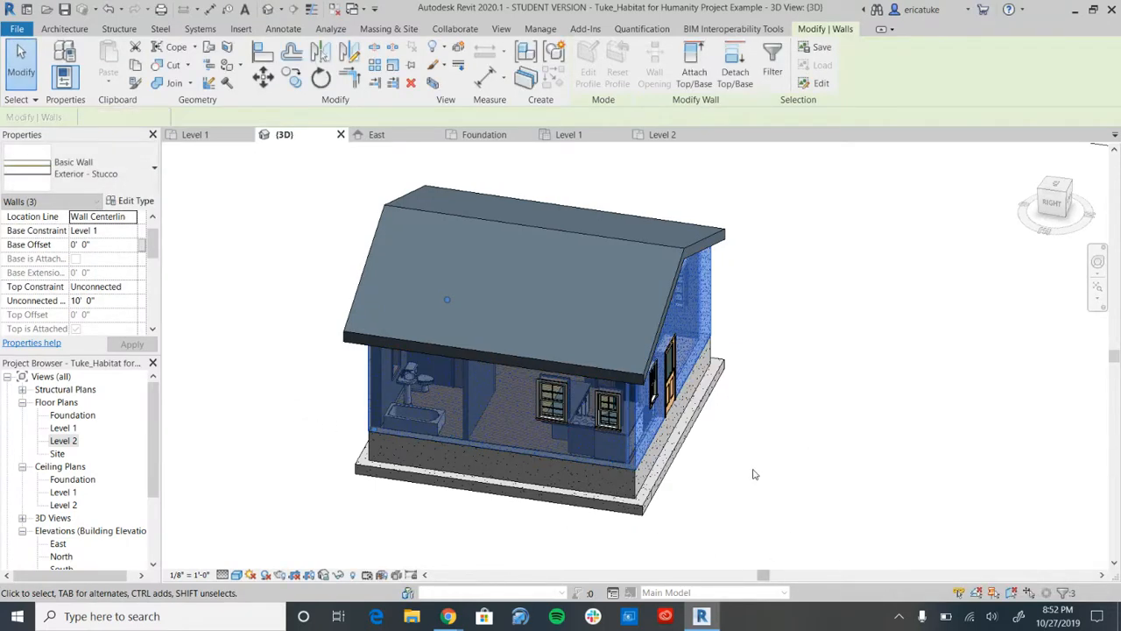
pyautogui.click(756, 475)
# Change the gable roof's type to Wood Rafter 8" - Asphalt Shingle - Insulated.
pyautogui.keyDown('shift'); pyautogui.moveTo(786, 488); pyautogui.dragTo(515, 487, button='middle'); pyautogui.keyUp('shift')
pyautogui.moveTo(606, 445); pyautogui.dragTo(559, 402, button='middle')
pyautogui.moveTo(494, 315); pyautogui.dragTo(422, 368, button='middle')
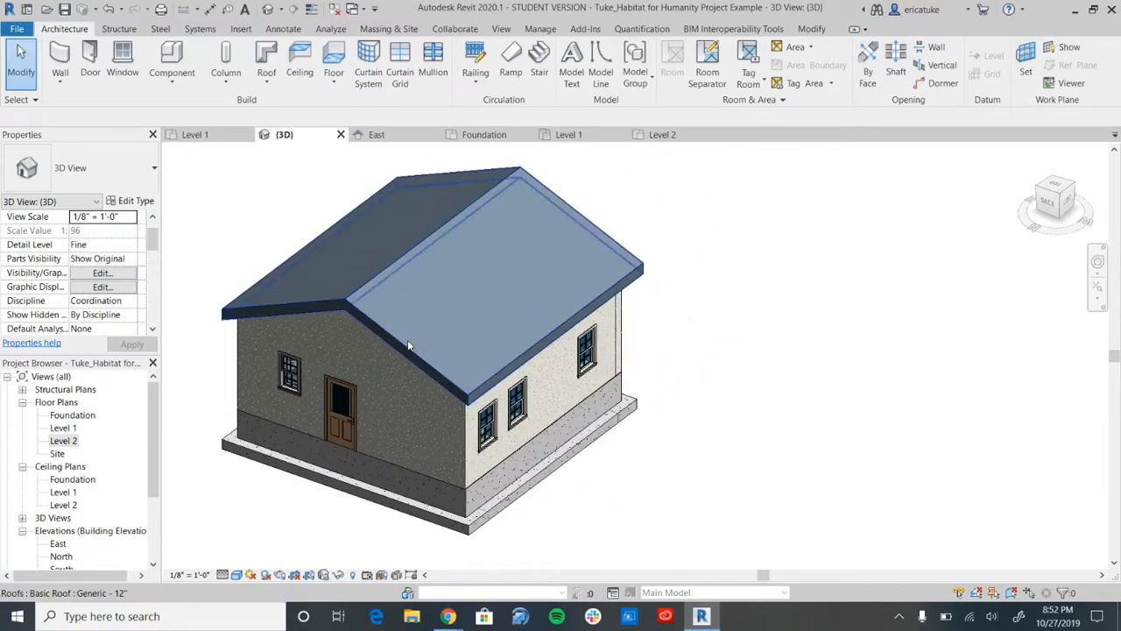
pyautogui.click(407, 346)
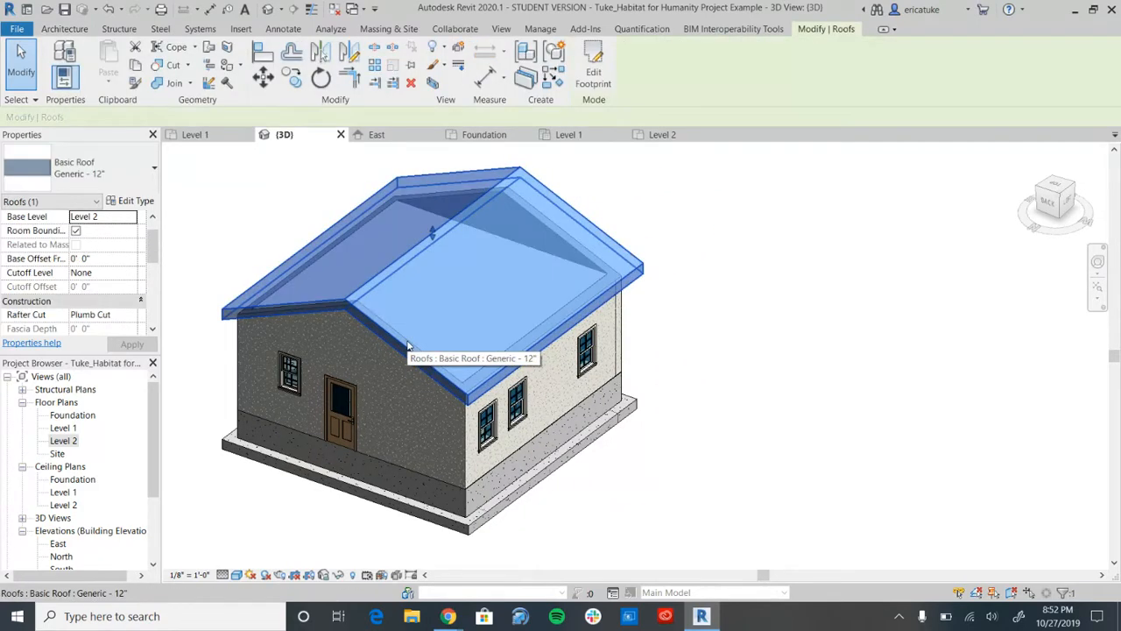
pyautogui.click(104, 172)
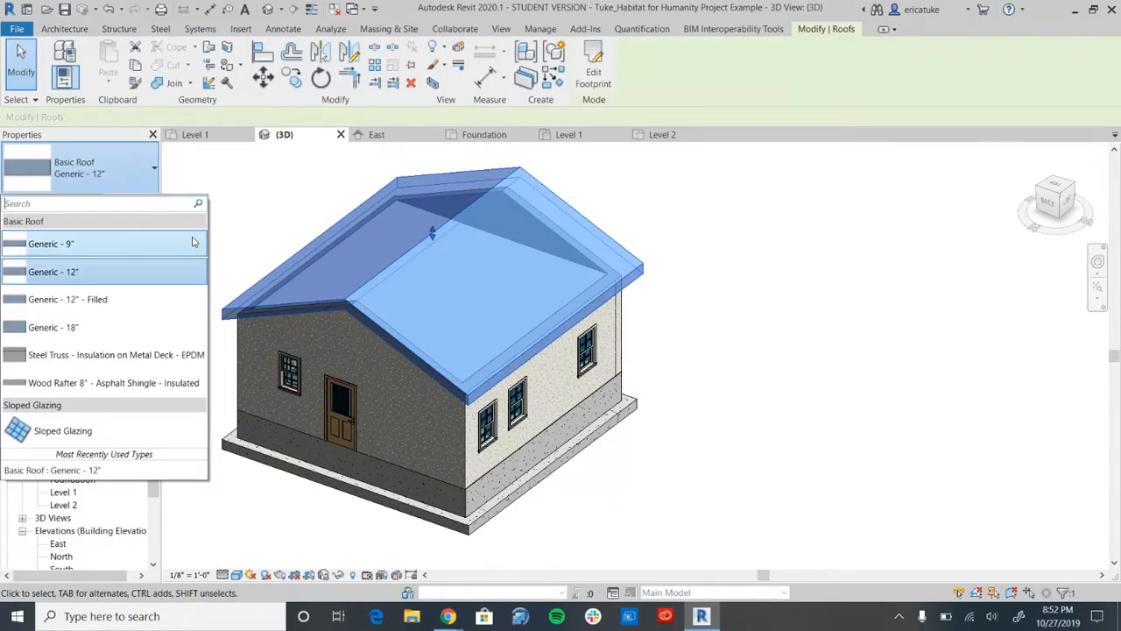
pyautogui.click(111, 383)
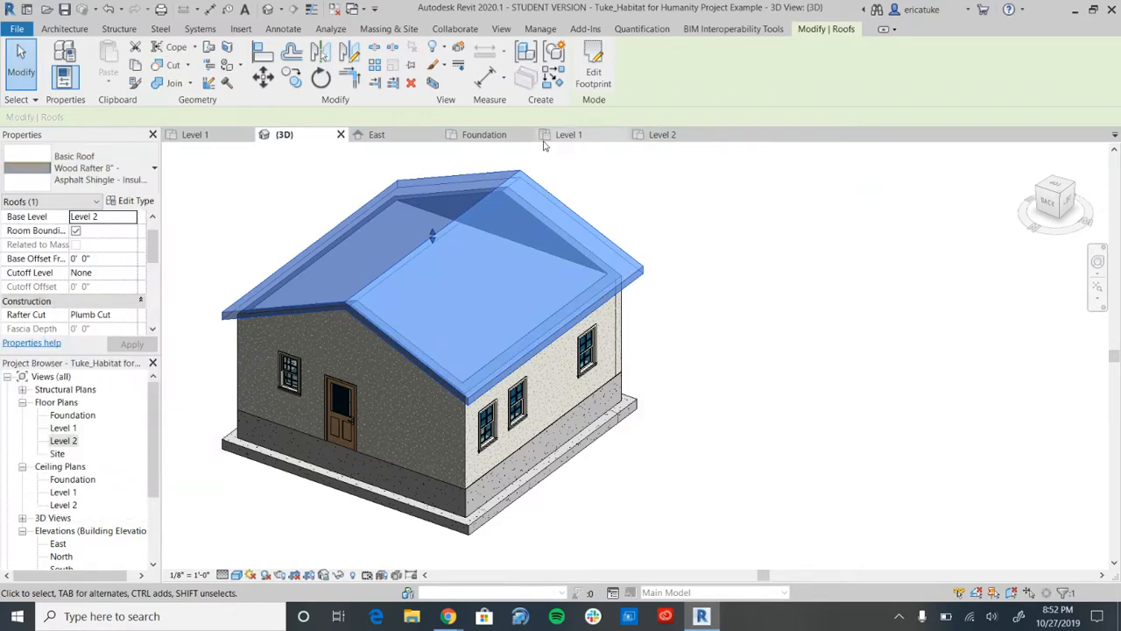
# Duplicate the roof's type under the name Wood Rafter 8" - Terra Cotta.
pyautogui.click(130, 201)
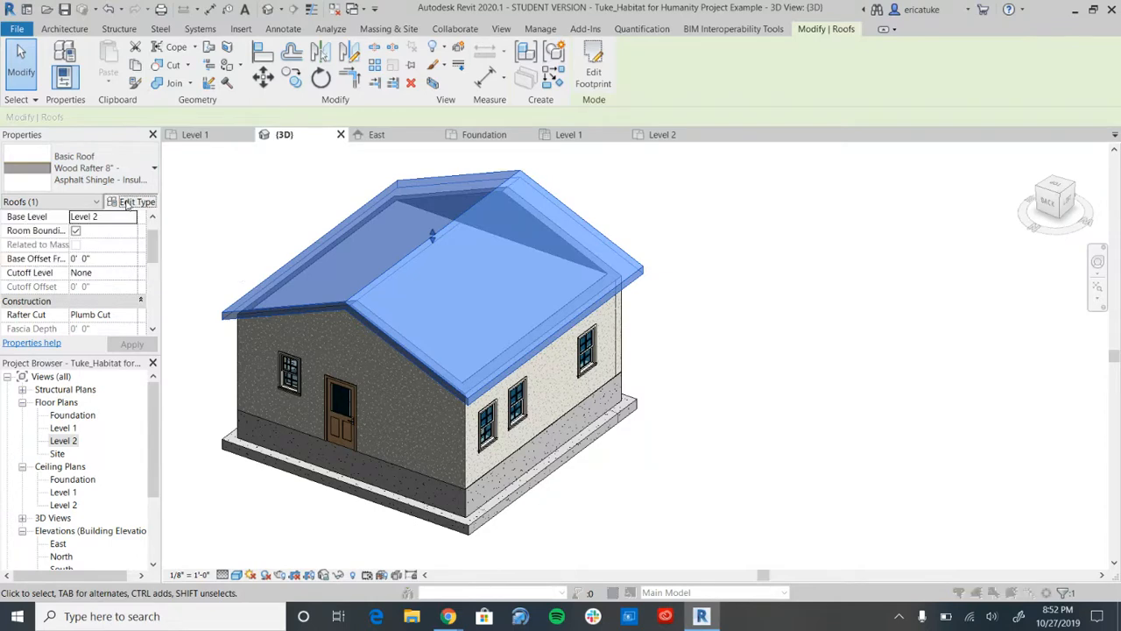
pyautogui.click(670, 137)
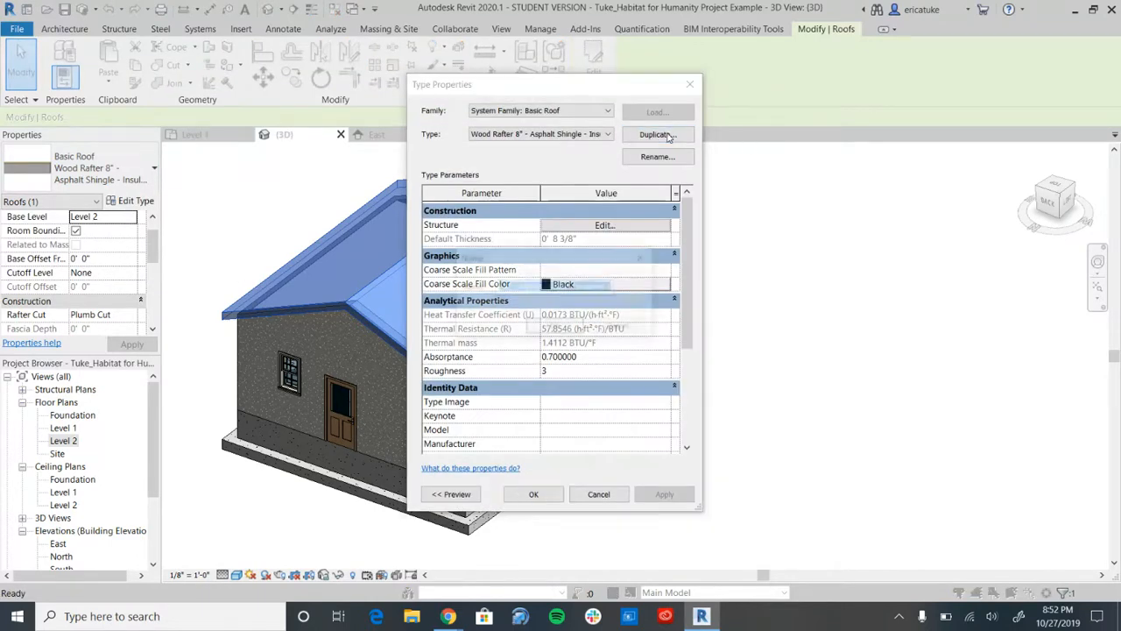
pyautogui.moveTo(513, 285); pyautogui.dragTo(619, 289)
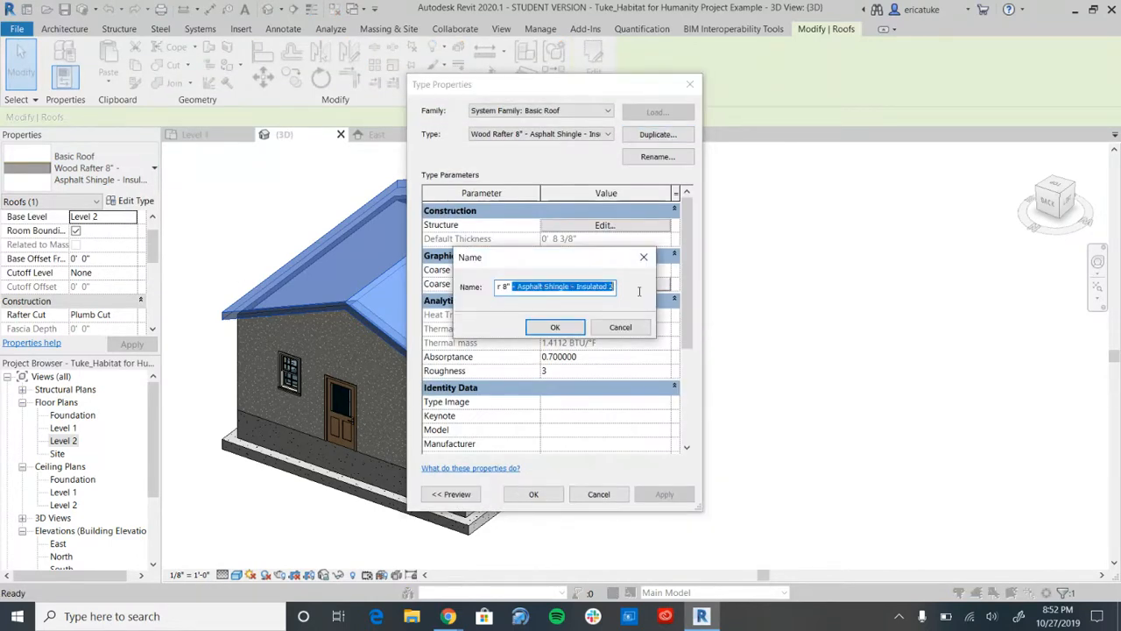
pyautogui.write('- Terra Cotta')
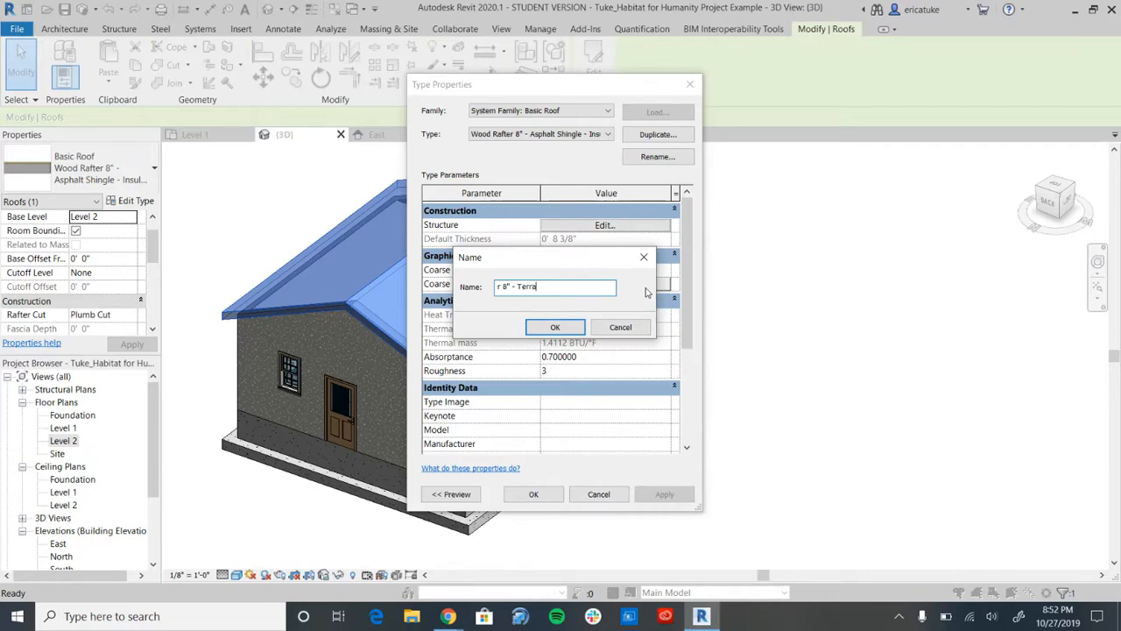
pyautogui.click(556, 328)
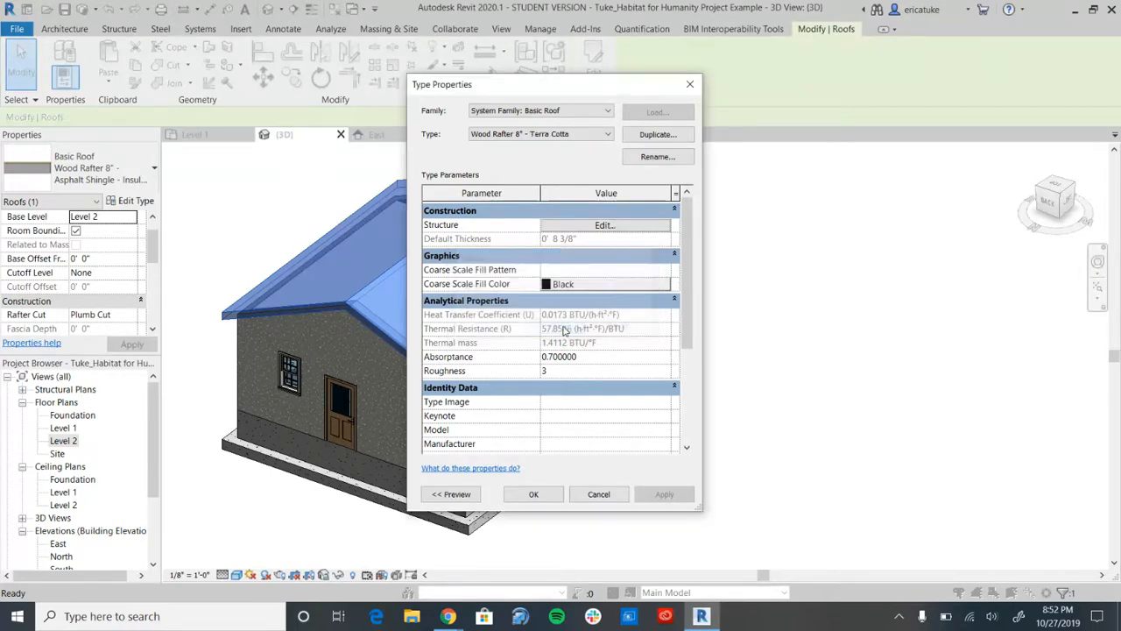
# Create a new material named "Terra Cotta Roofing" for the Finish 1 layer of the new roof type.
pyautogui.click(590, 226)
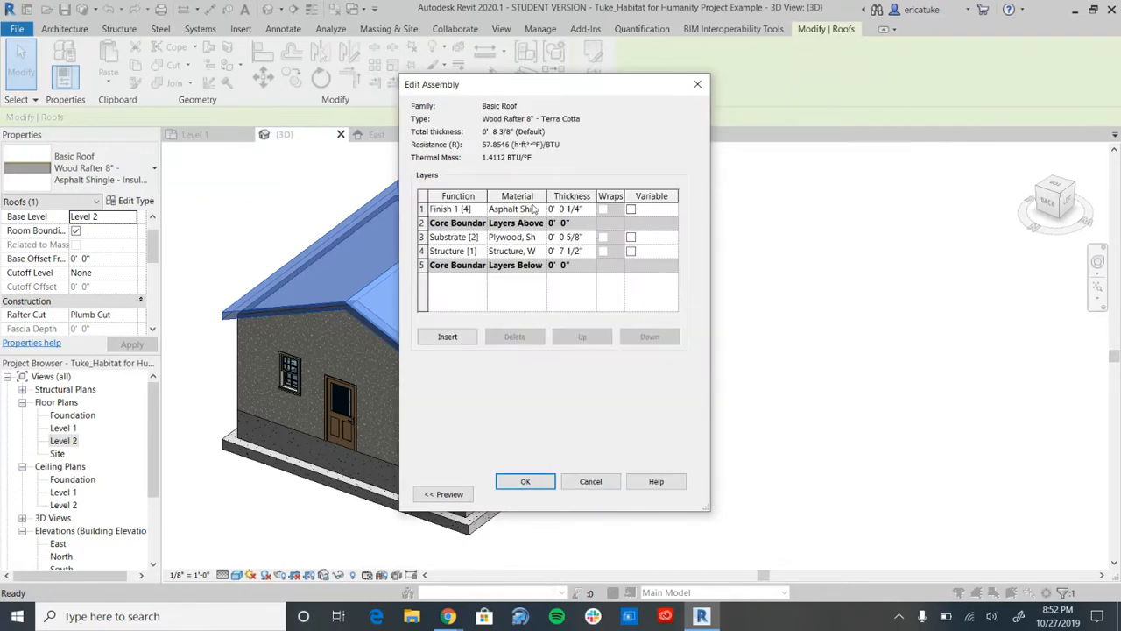
pyautogui.click(528, 210)
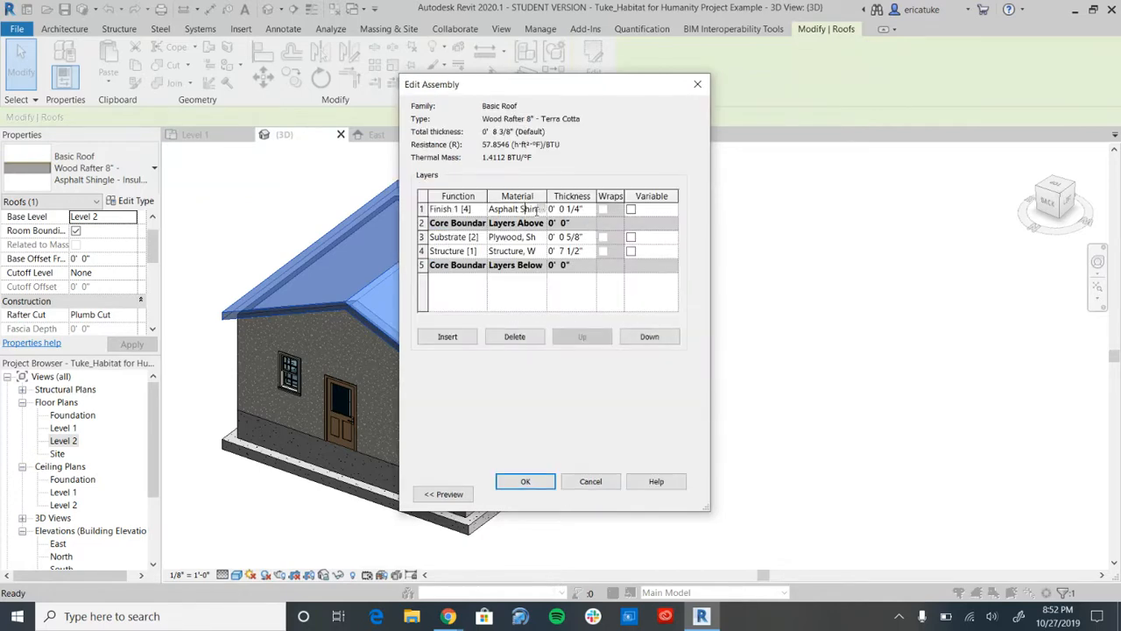
pyautogui.click(540, 210)
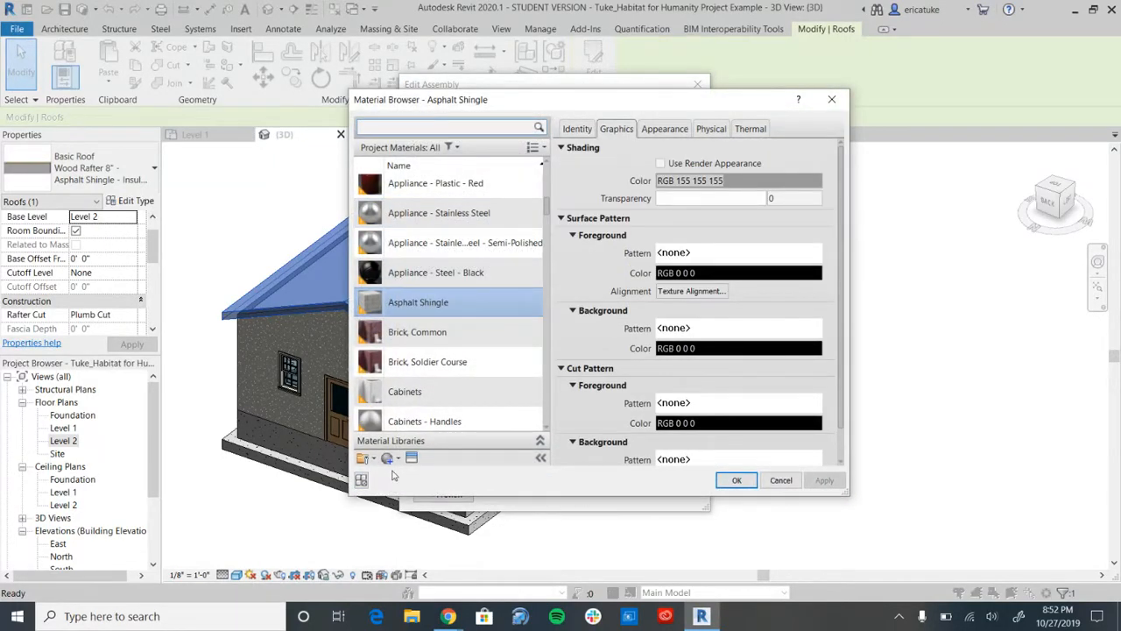
pyautogui.click(389, 459)
pyautogui.click(397, 474)
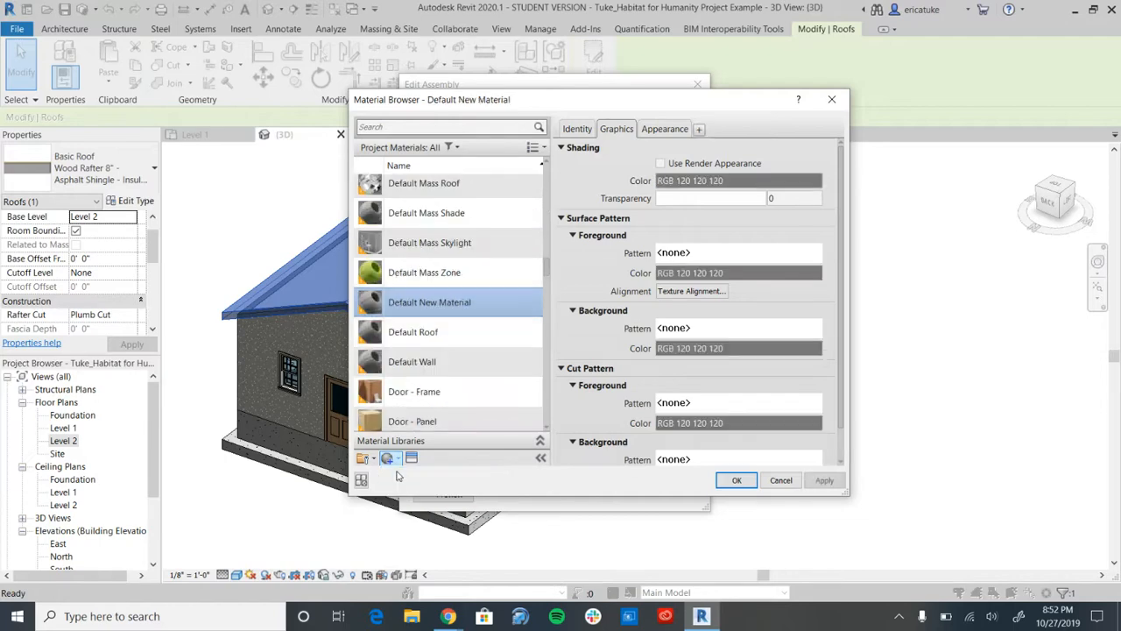
pyautogui.rightClick(425, 298)
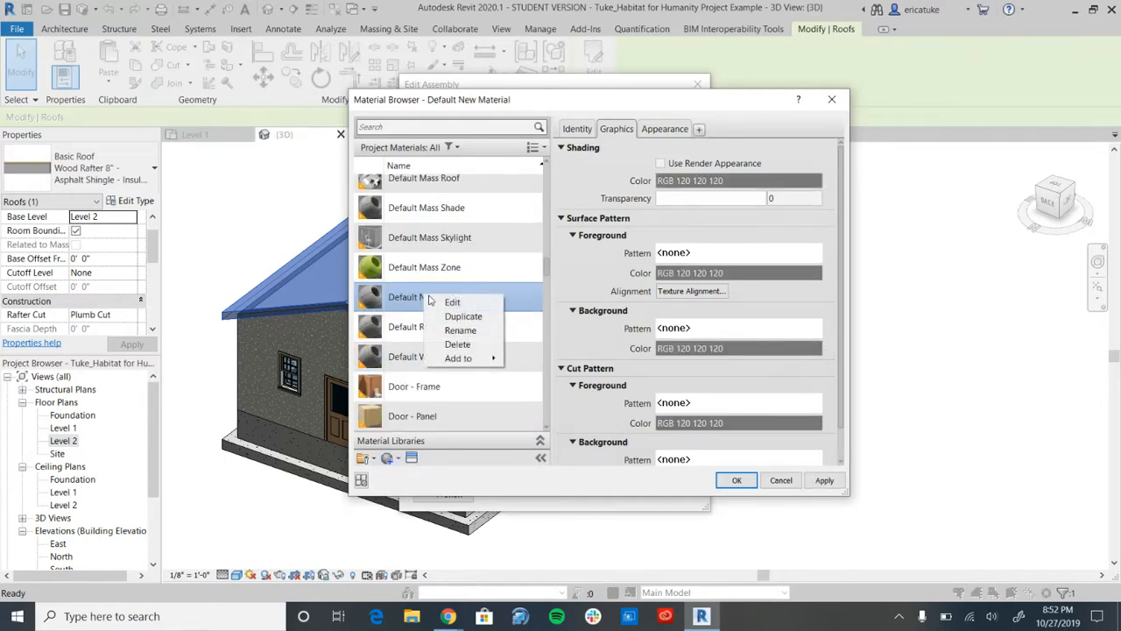
pyautogui.click(453, 330)
pyautogui.write('Terra Cotta Roofing')
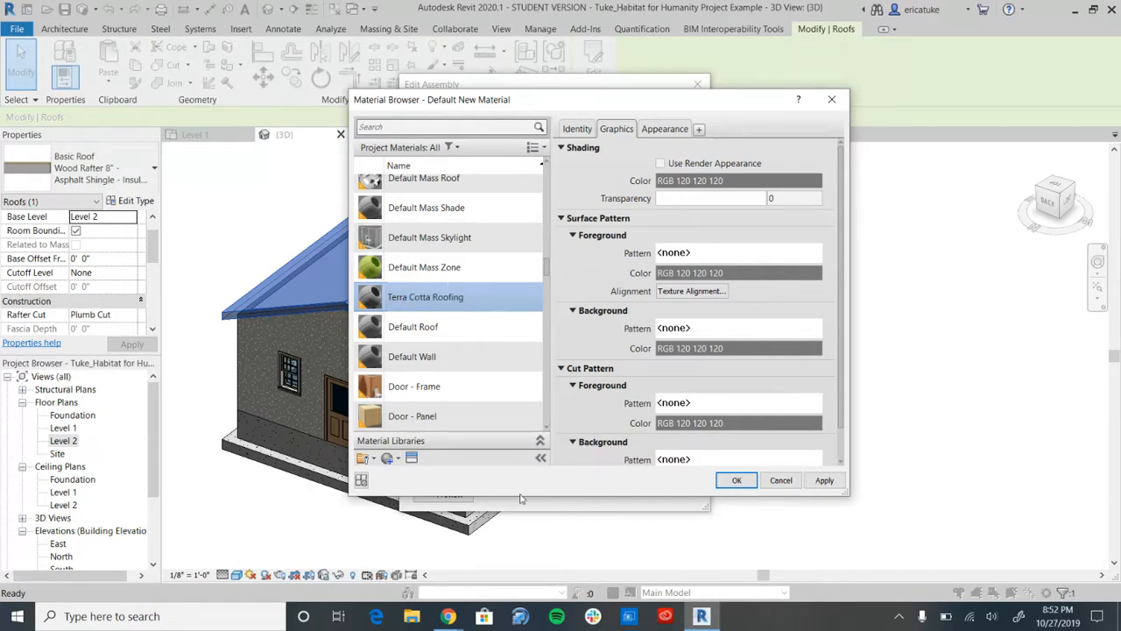
# Search the appearance assets for "terra cotta" and apply 3in Square - Terra Cotta to the Terra Cotta Roofing material.
pyautogui.click(412, 458)
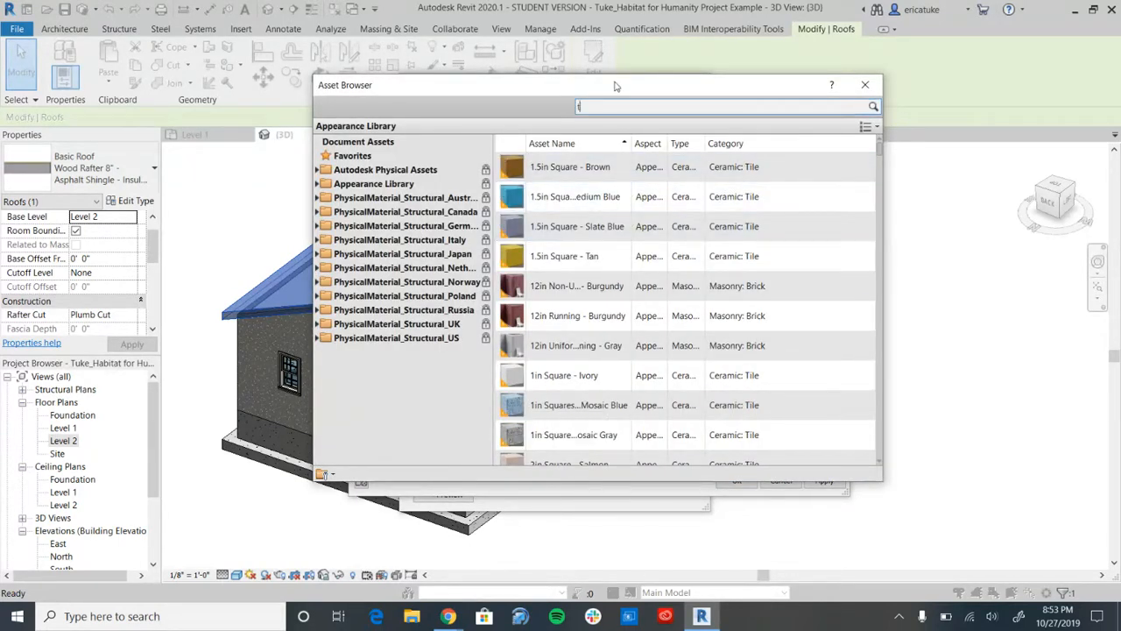
pyautogui.press('Return')
pyautogui.press('BackSpace')
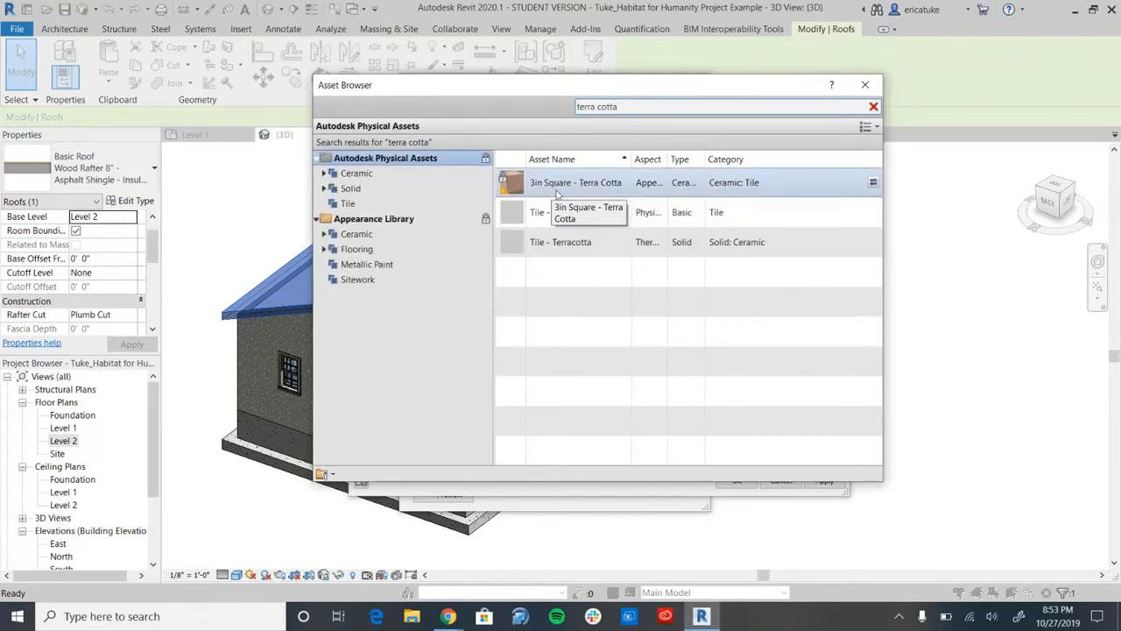
pyautogui.doubleClick(543, 189)
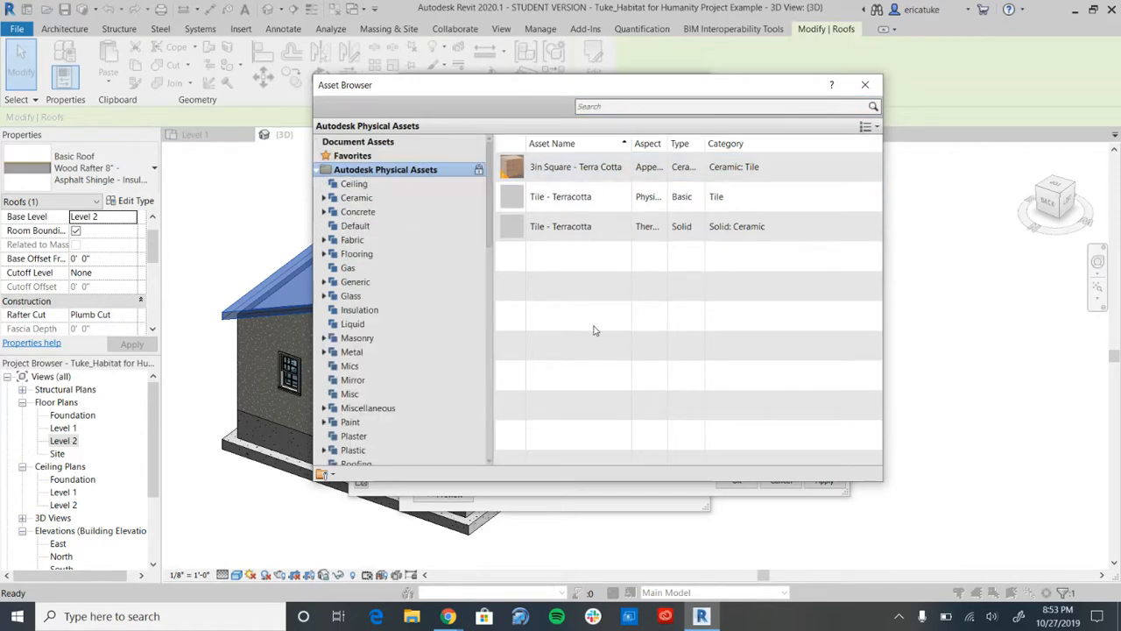
pyautogui.click(865, 85)
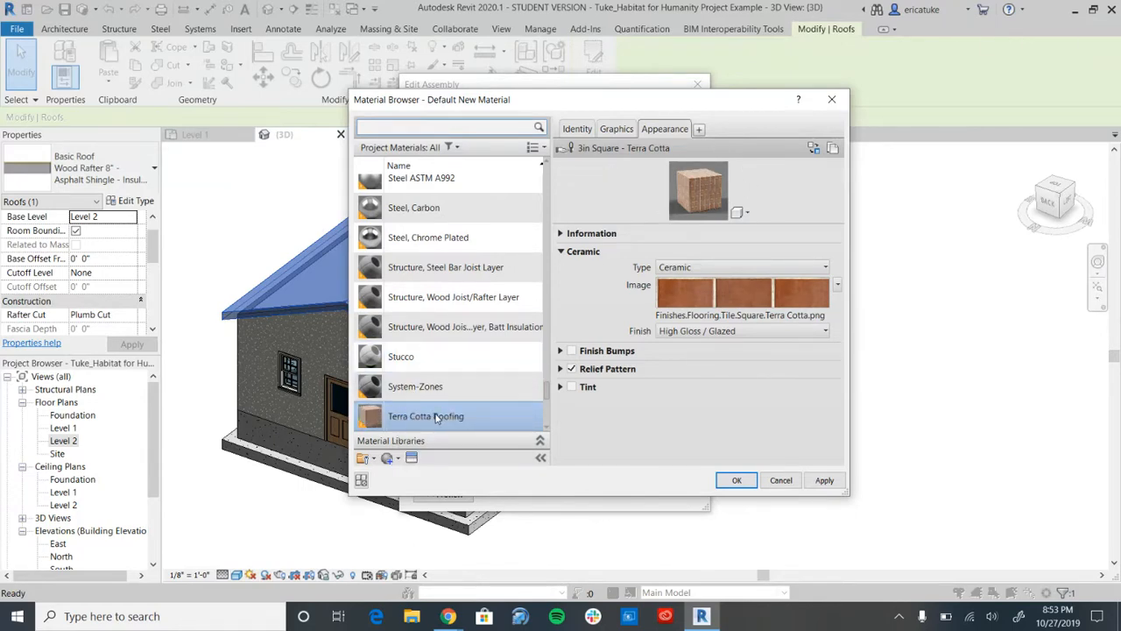
# Shade the Terra Cotta Roofing material with its render appearance, and apply the material and roof type changes to the roof.
pyautogui.click(624, 131)
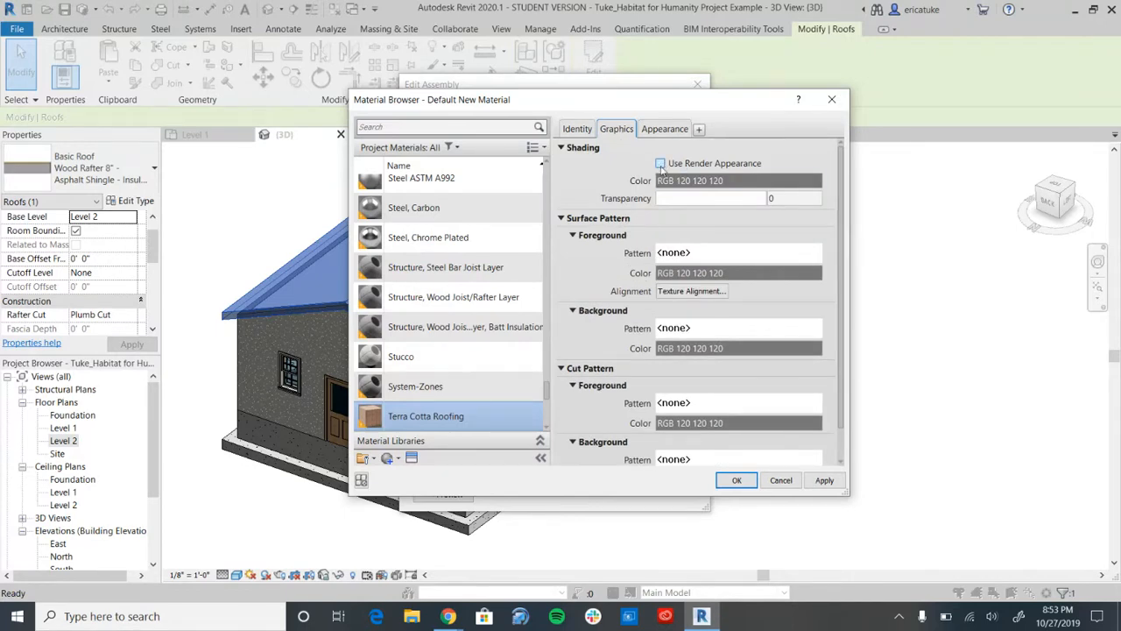
pyautogui.click(660, 164)
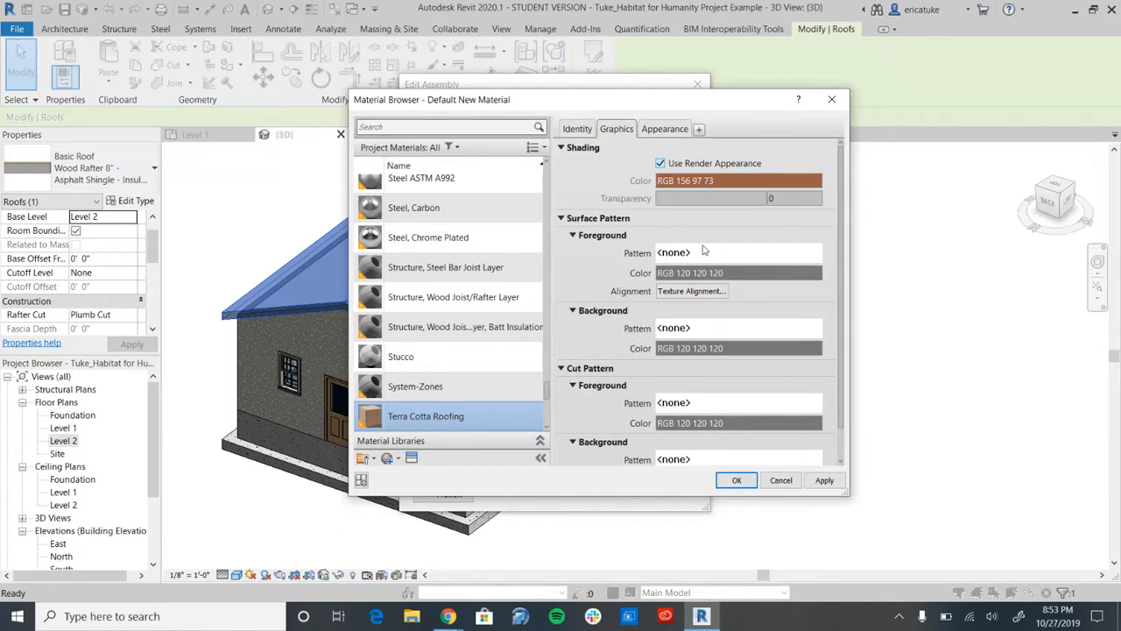
pyautogui.click(737, 481)
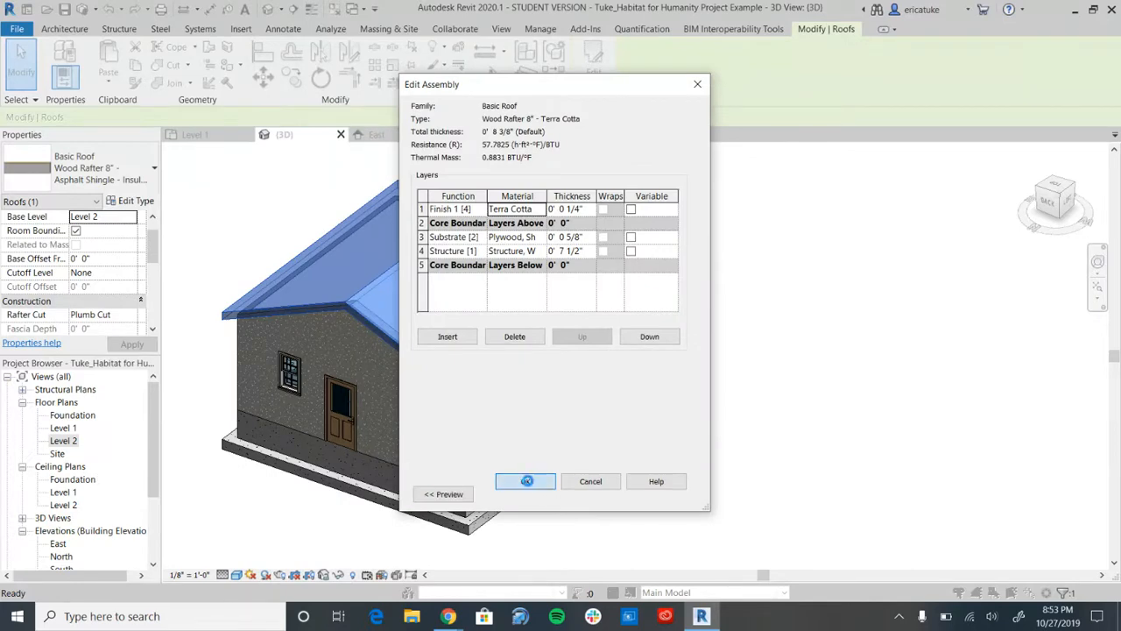
pyautogui.click(525, 483)
pyautogui.click(530, 495)
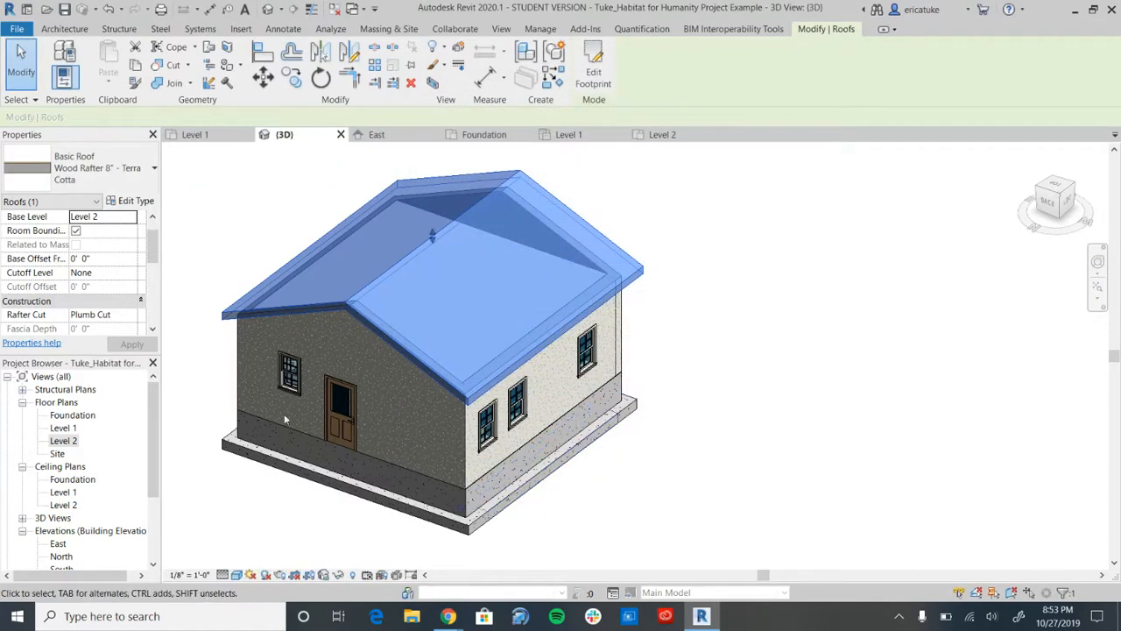
pyautogui.click(216, 228)
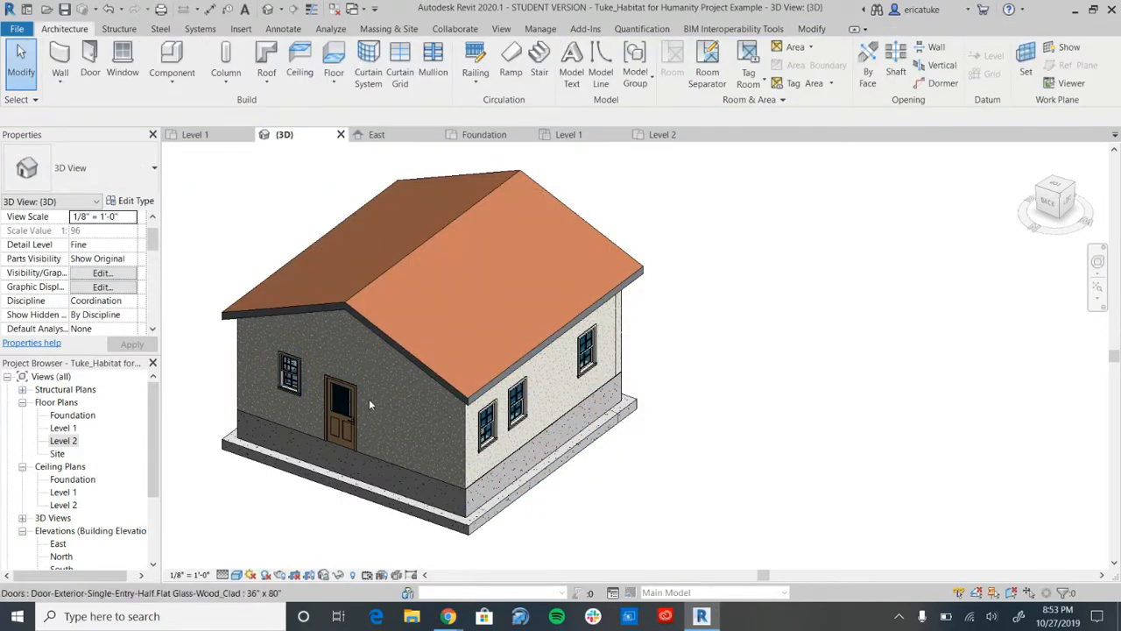
# Open the Terra Cotta Roofing material from the Finish 1 layer in the roof type's structure.
pyautogui.click(410, 357)
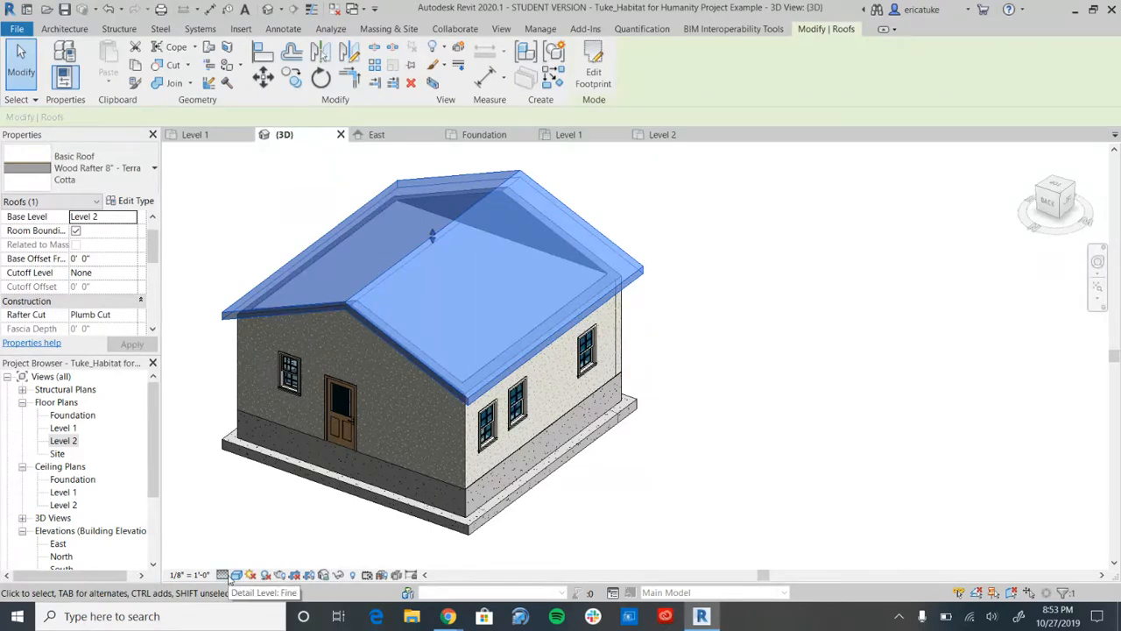
pyautogui.click(298, 510)
pyautogui.keyDown('shift'); pyautogui.moveTo(521, 394); pyautogui.dragTo(708, 353, button='middle'); pyautogui.keyUp('shift')
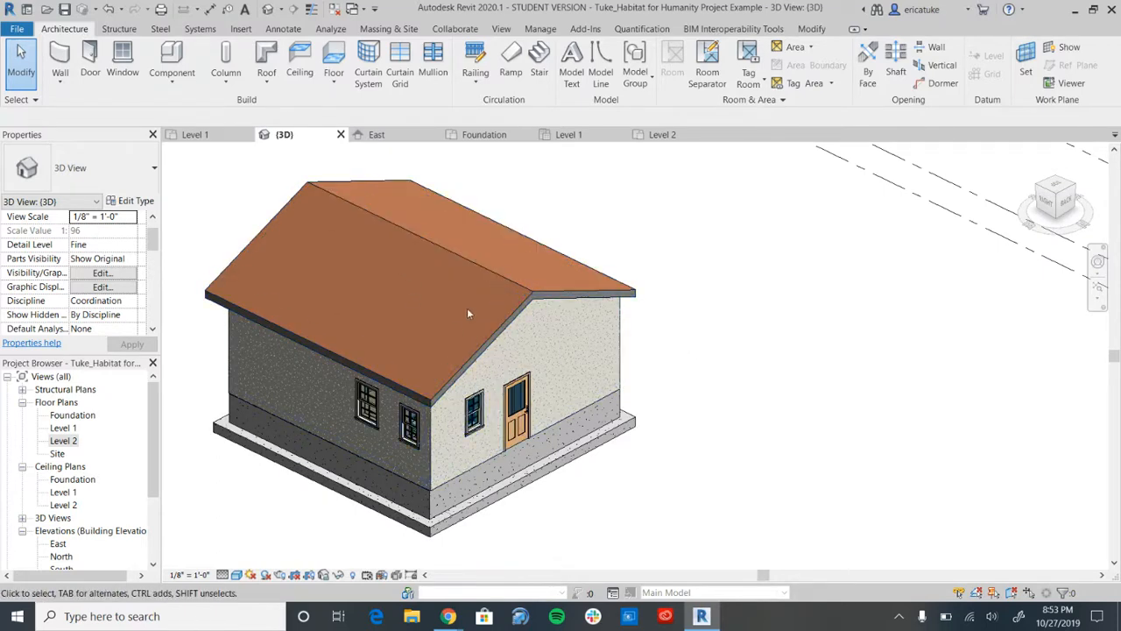
pyautogui.click(507, 282)
pyautogui.click(136, 201)
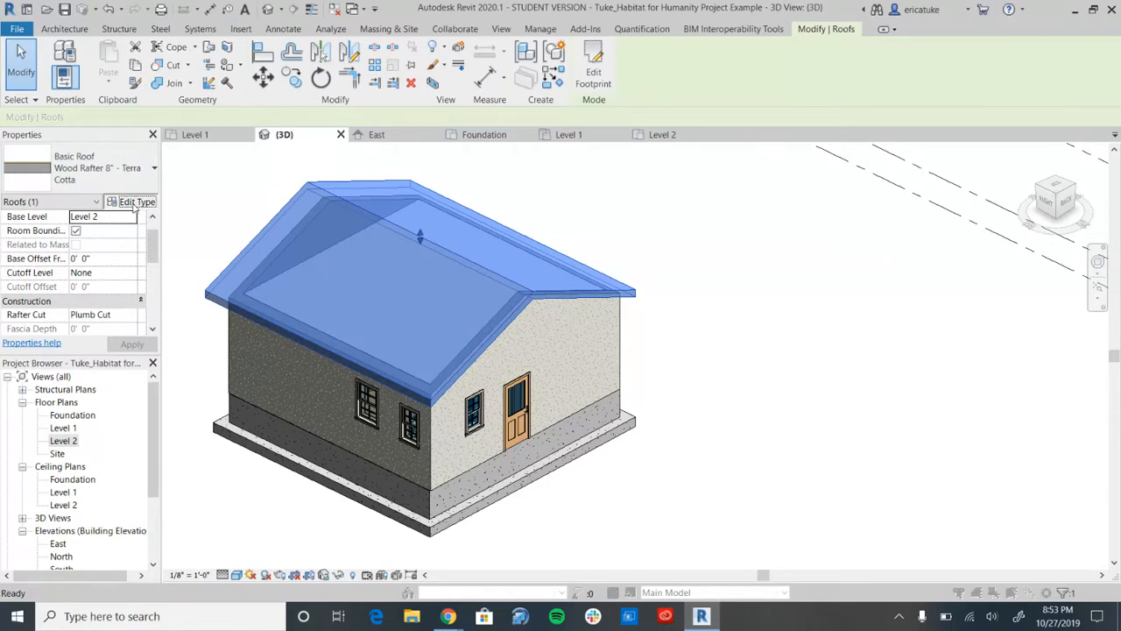
pyautogui.click(604, 225)
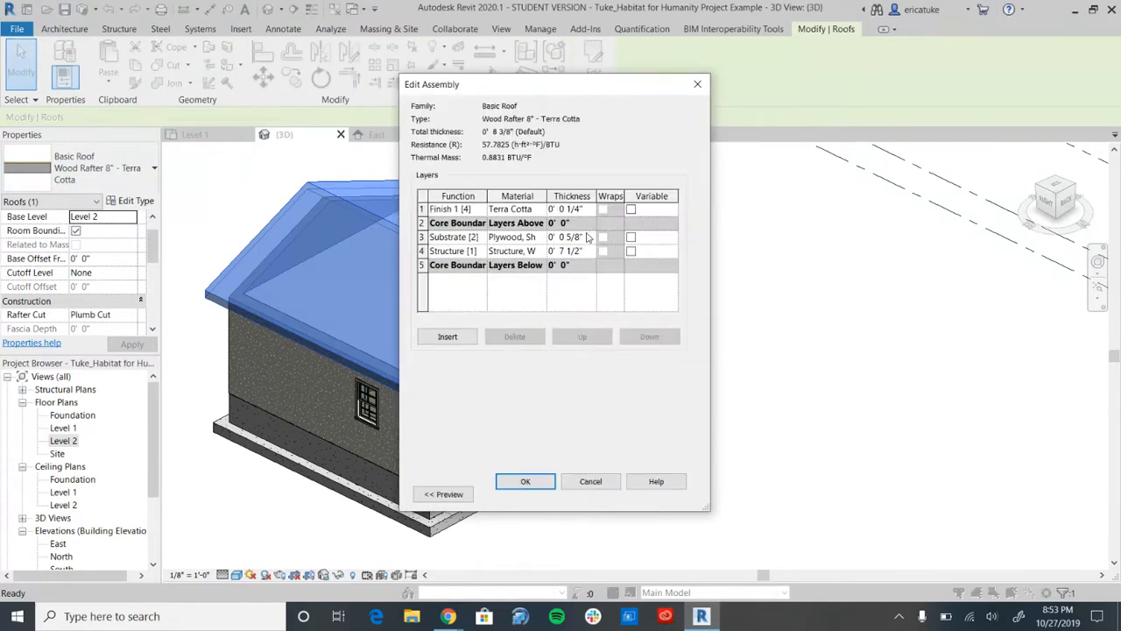
pyautogui.click(540, 209)
pyautogui.click(541, 210)
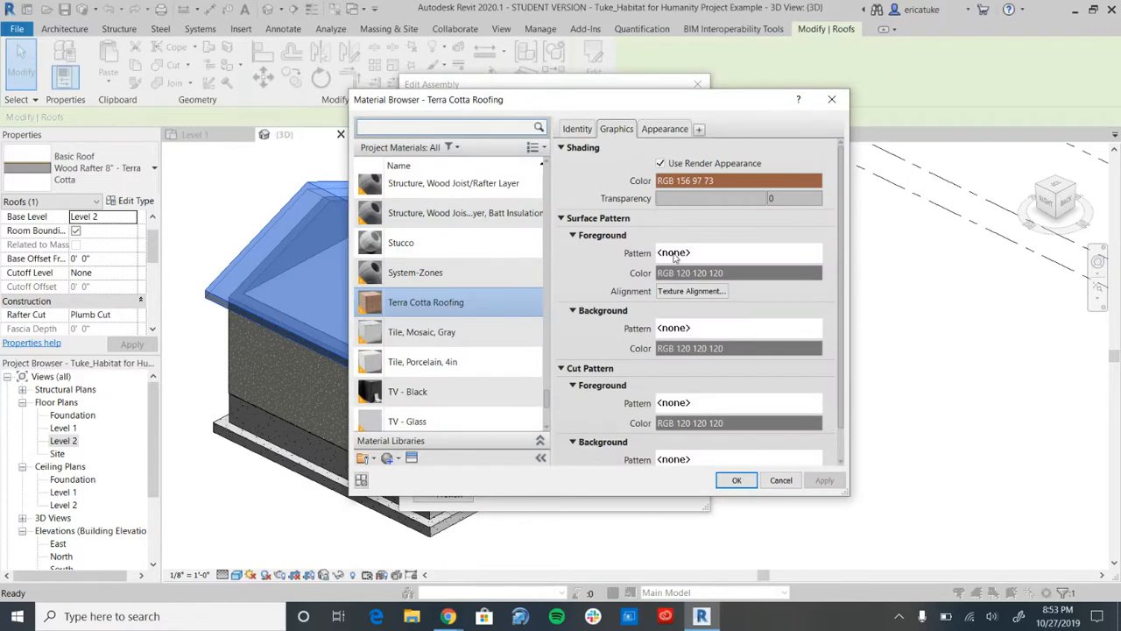
# Set the Terra Cotta Roofing surface foreground pattern to the Crosshatch drafting pattern and apply the changes to the roof type.
pyautogui.click(675, 254)
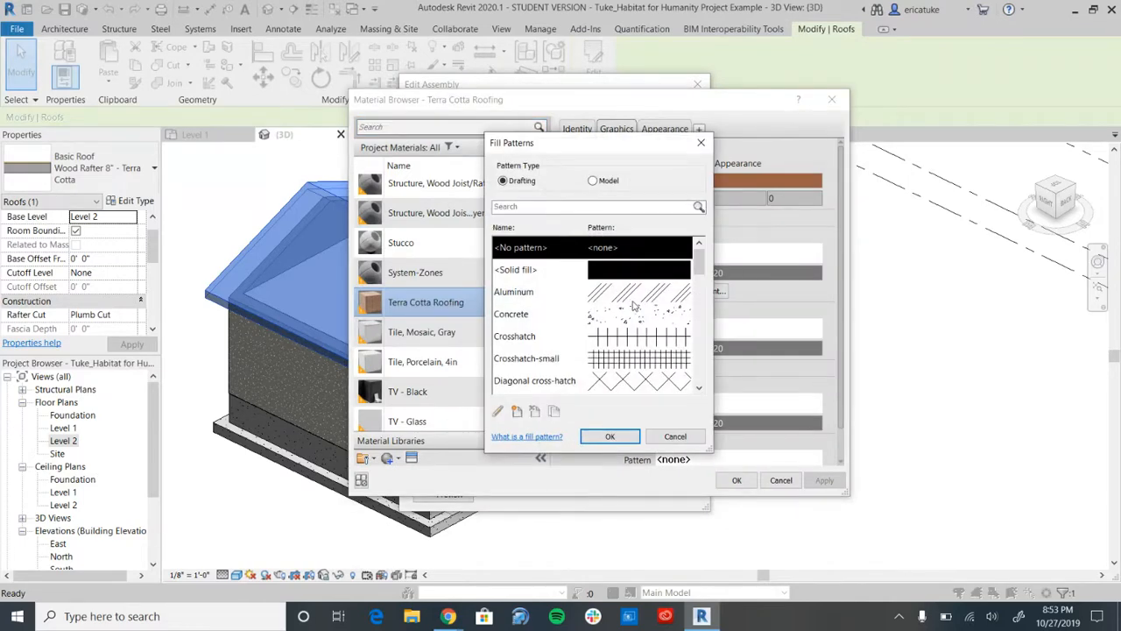
pyautogui.click(620, 339)
pyautogui.scroll(-1, 619, 341)
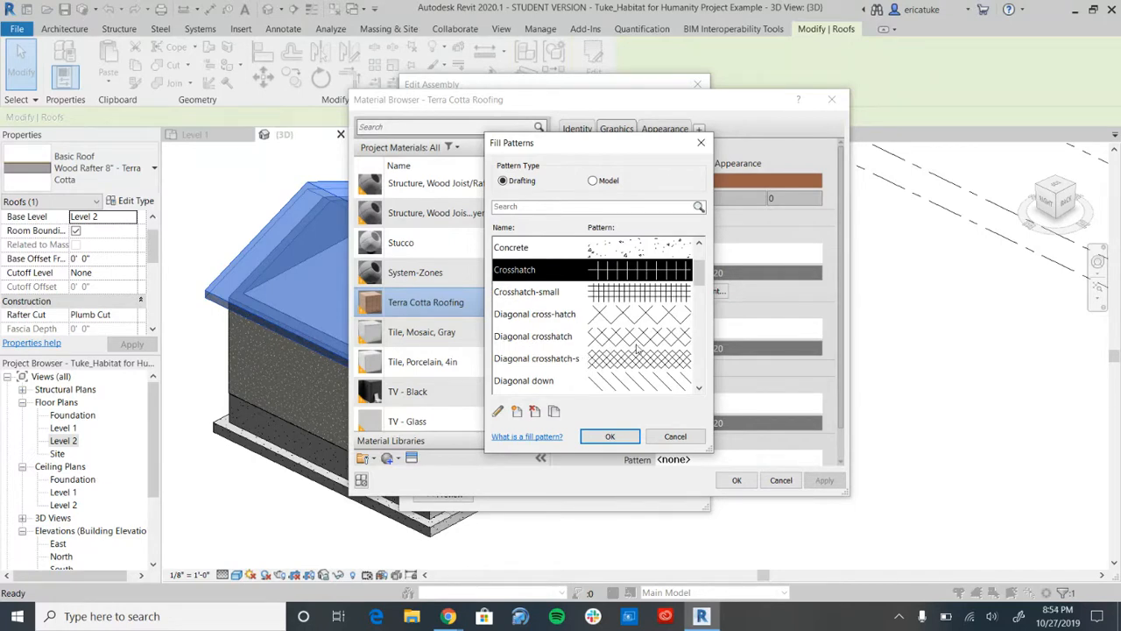
pyautogui.scroll(-12, 637, 349)
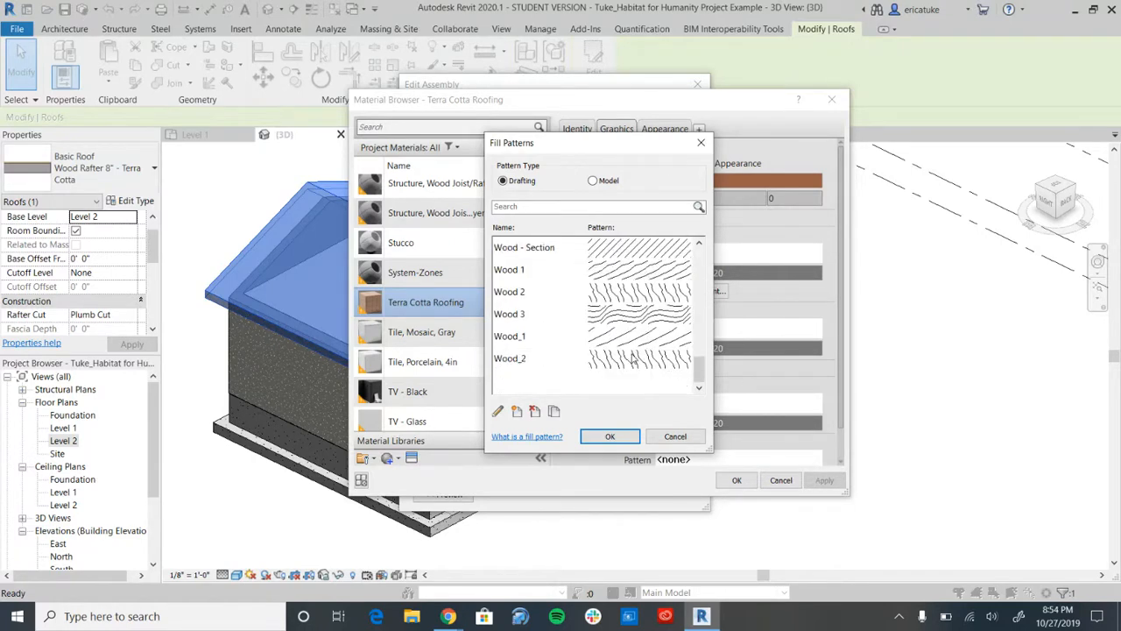
pyautogui.click(610, 436)
pyautogui.click(734, 481)
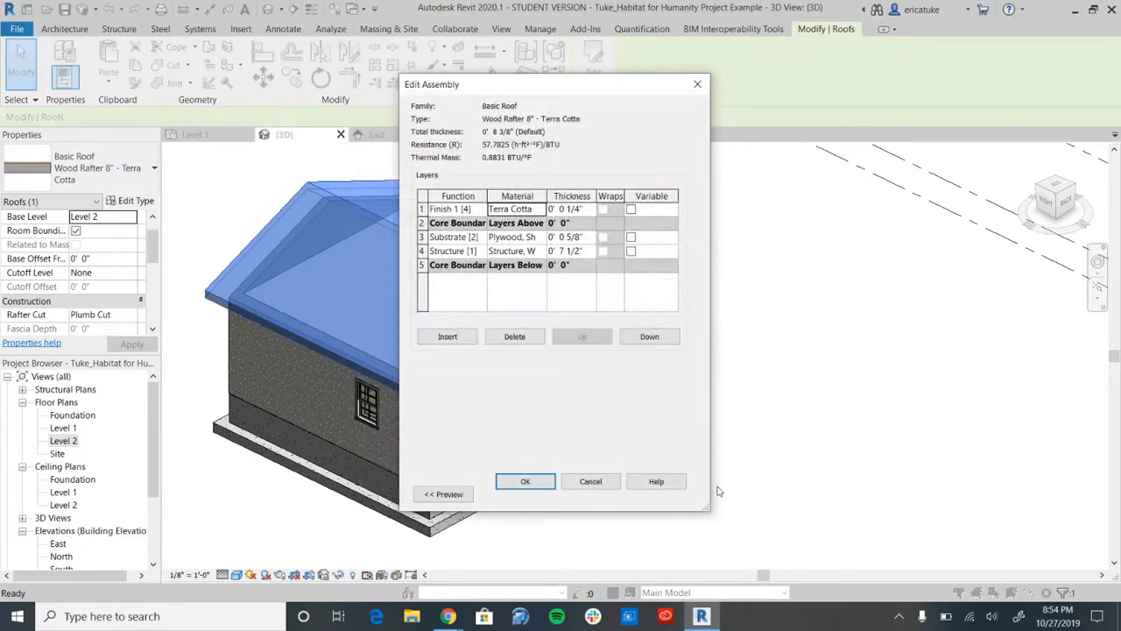
pyautogui.click(525, 481)
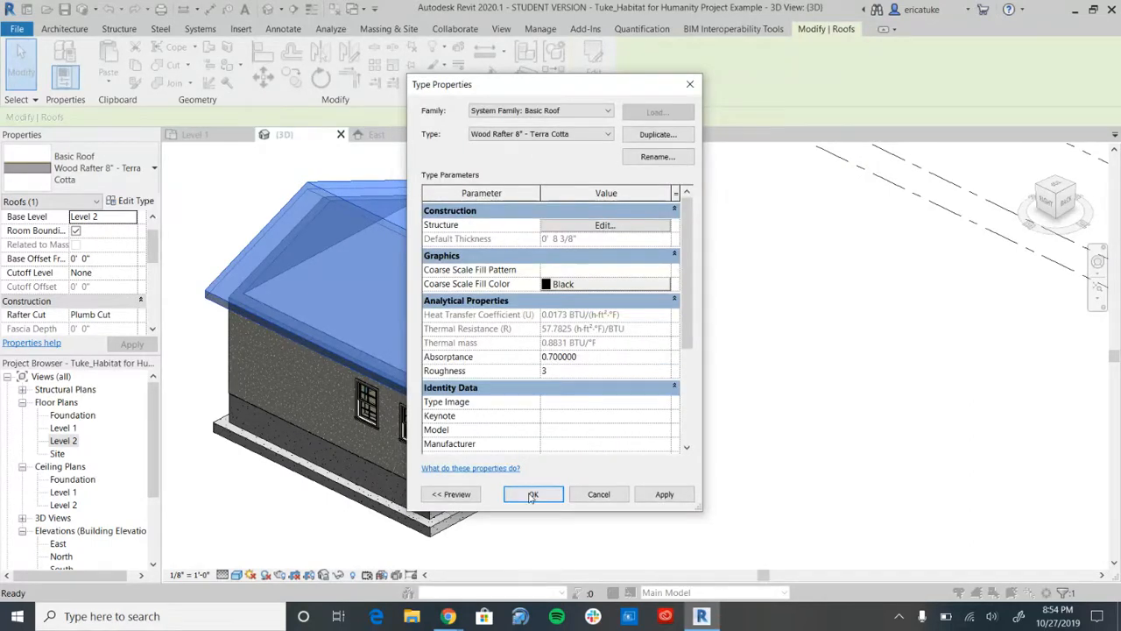
pyautogui.click(531, 495)
pyautogui.press('Escape')
# Duplicate the type of the exterior door on the house's gable wall under the name White - 36" x 80".
pyautogui.keyDown('shift'); pyautogui.moveTo(517, 399); pyautogui.dragTo(241, 395, button='middle'); pyautogui.keyUp('shift')
pyautogui.moveTo(430, 447); pyautogui.dragTo(494, 356, button='middle')
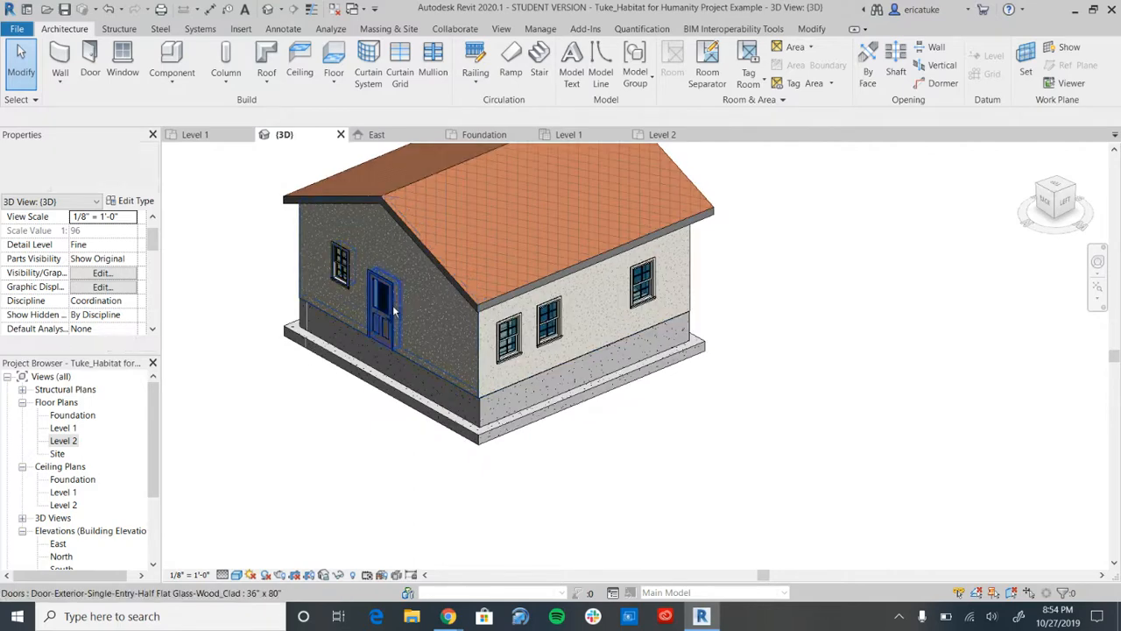
pyautogui.scroll(3, 396, 317)
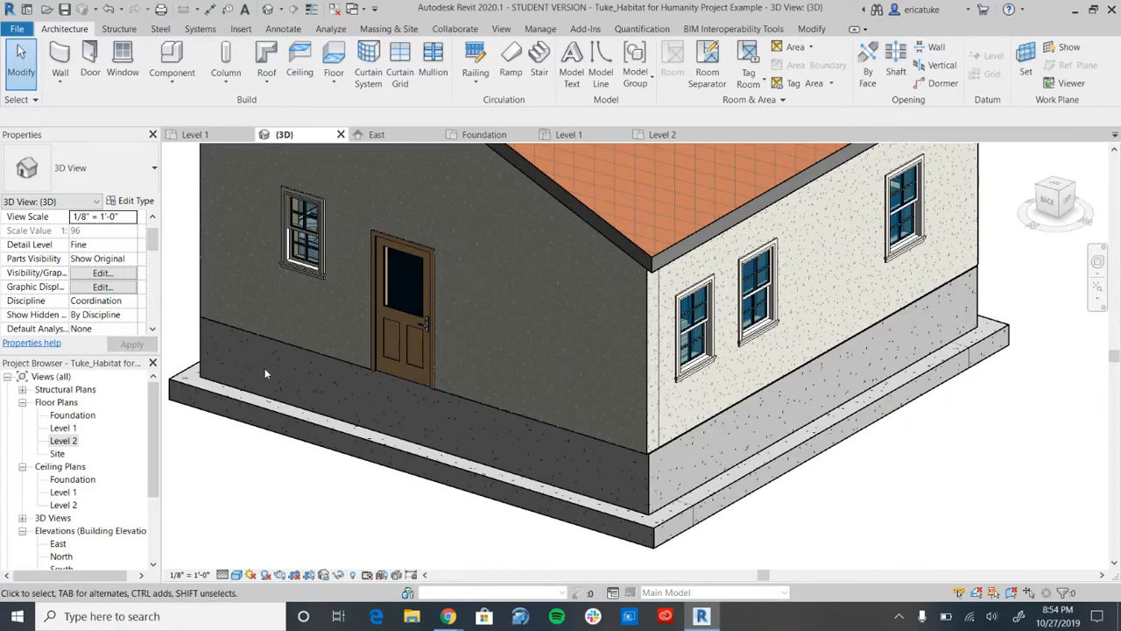
pyautogui.scroll(2, 398, 384)
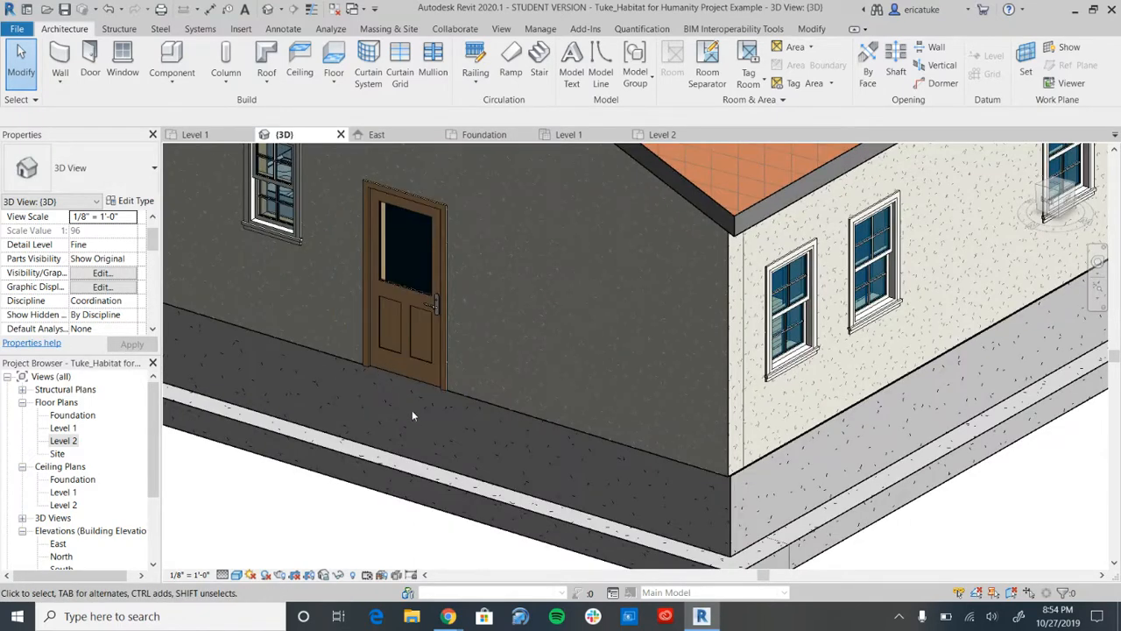
pyautogui.click(407, 342)
pyautogui.click(132, 202)
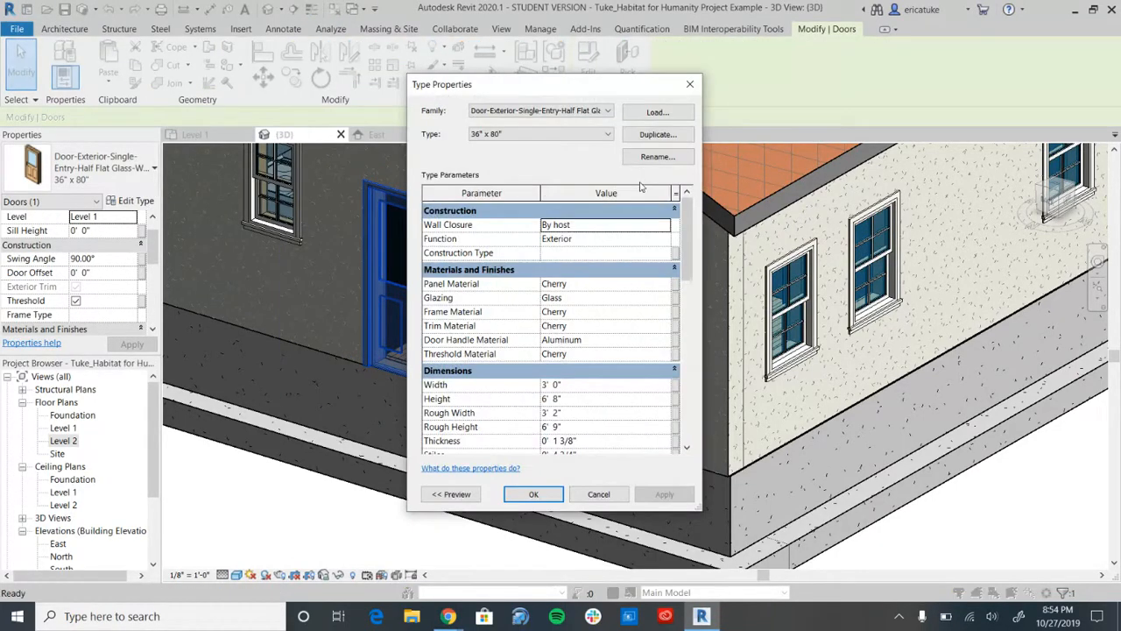
pyautogui.click(663, 135)
pyautogui.click(547, 287)
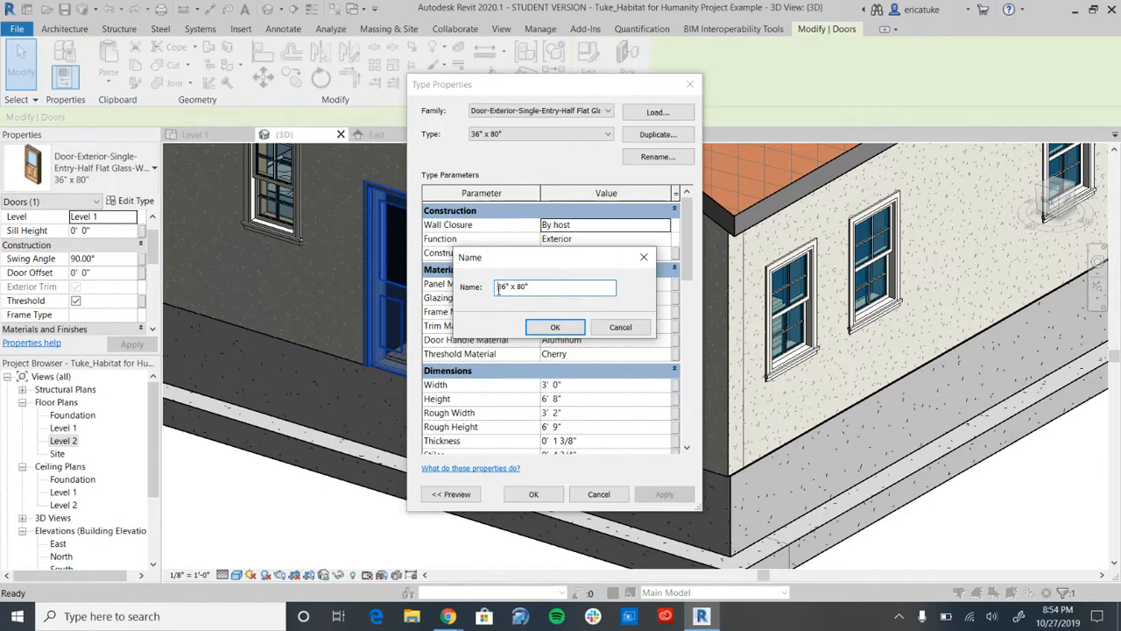
pyautogui.write('White -')
pyautogui.click(552, 326)
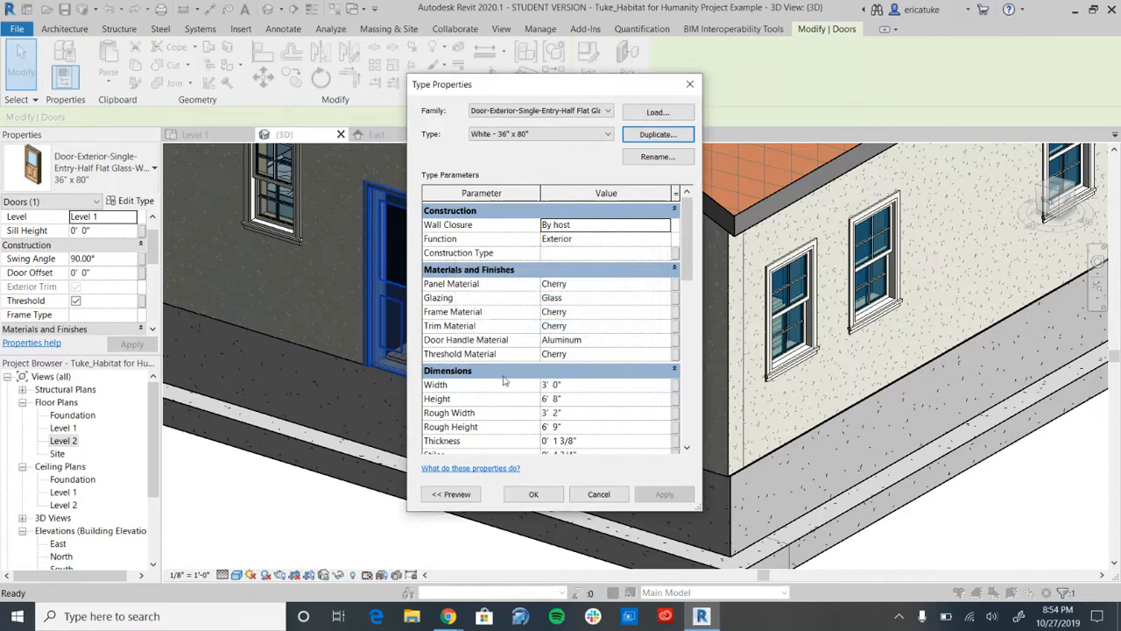
# Set the new door type's panel material to Clad - White.
pyautogui.click(653, 353)
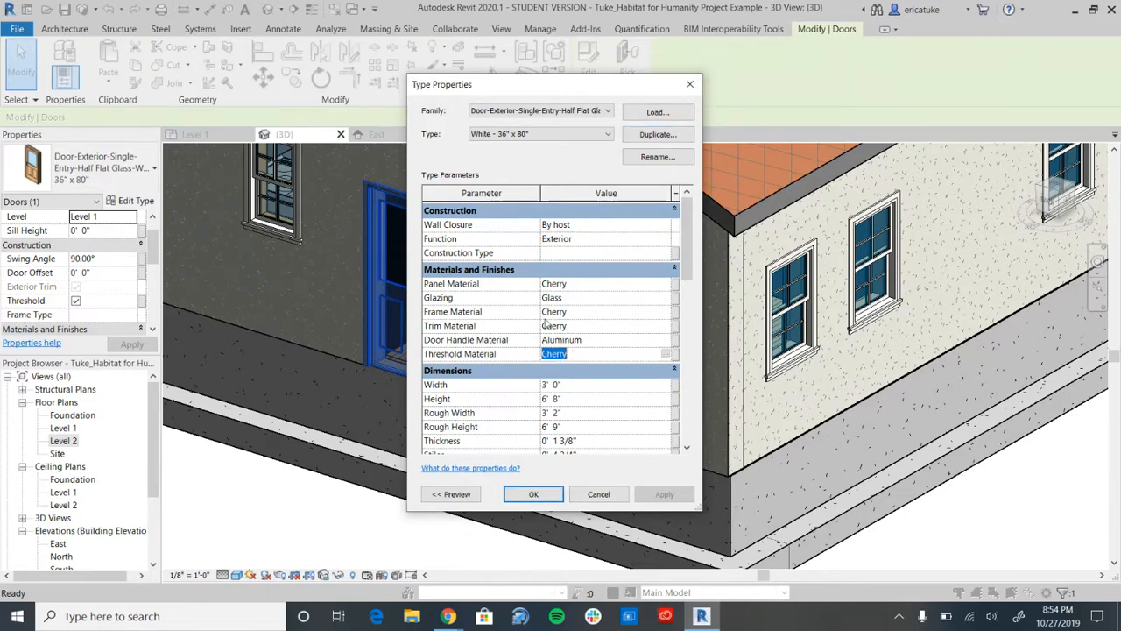
pyautogui.click(573, 286)
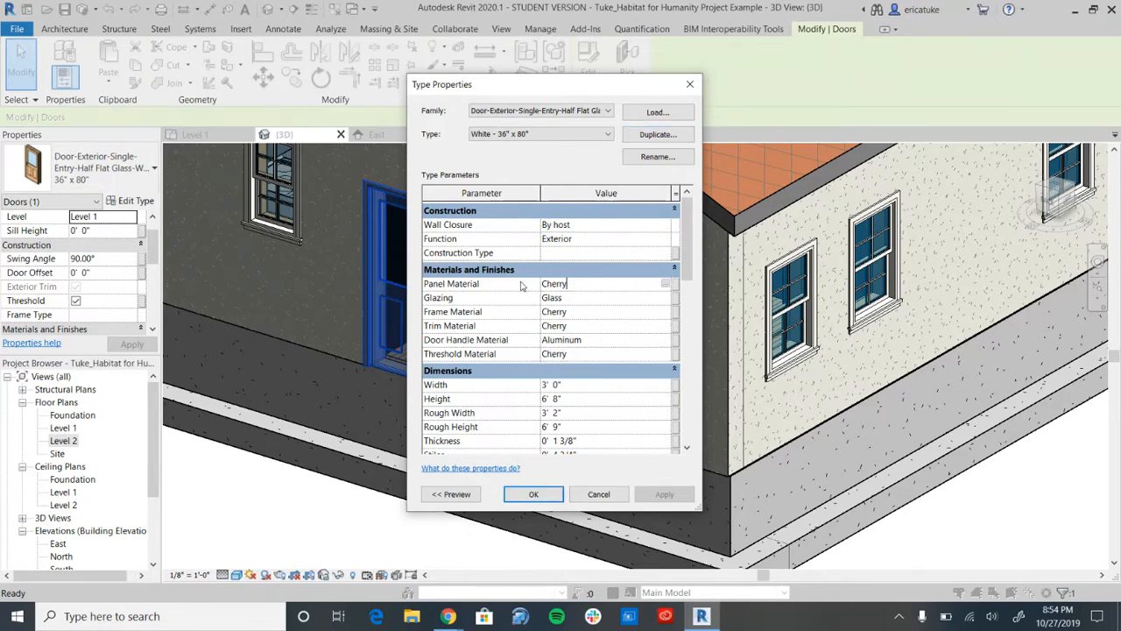
pyautogui.click(666, 287)
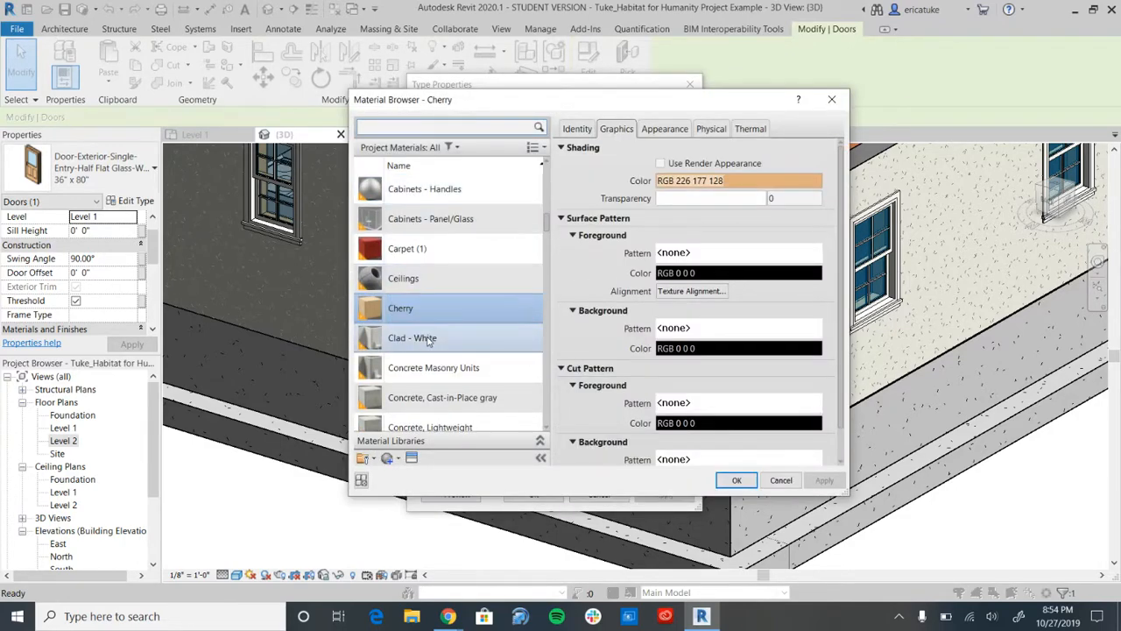
pyautogui.click(400, 331)
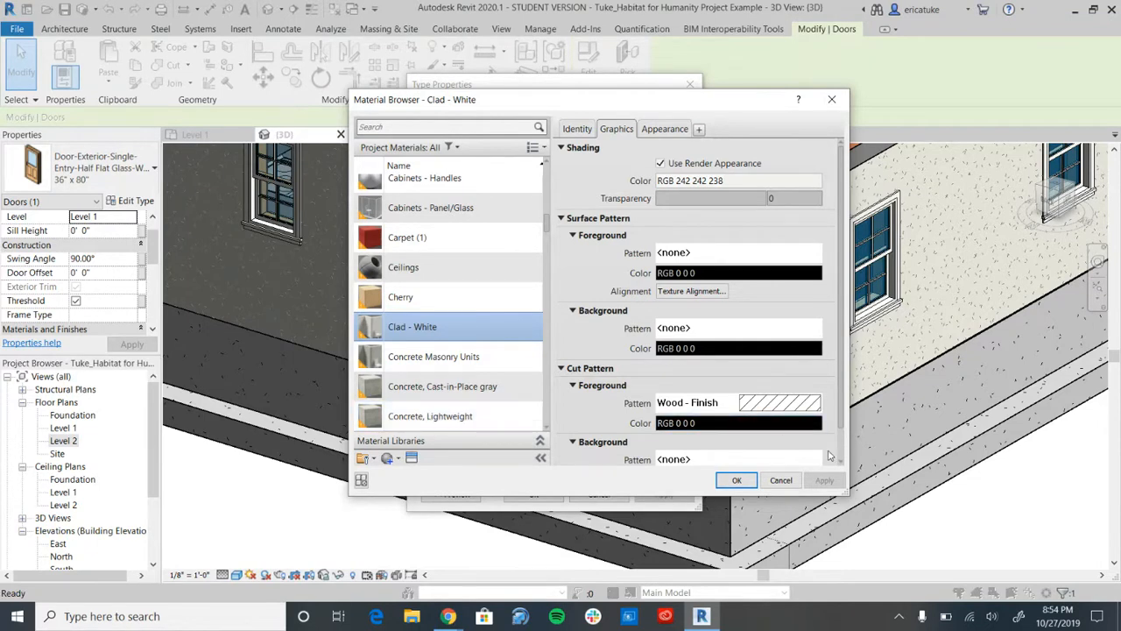
pyautogui.click(734, 481)
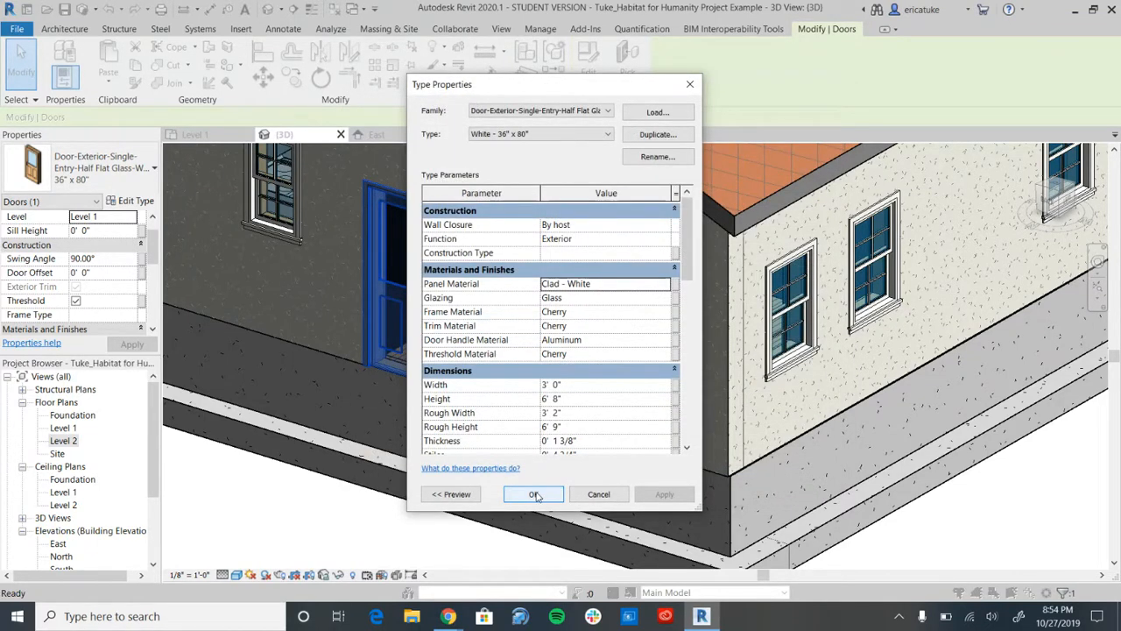
# Preview the white door type in 3D and examine it from an angle.
pyautogui.click(460, 495)
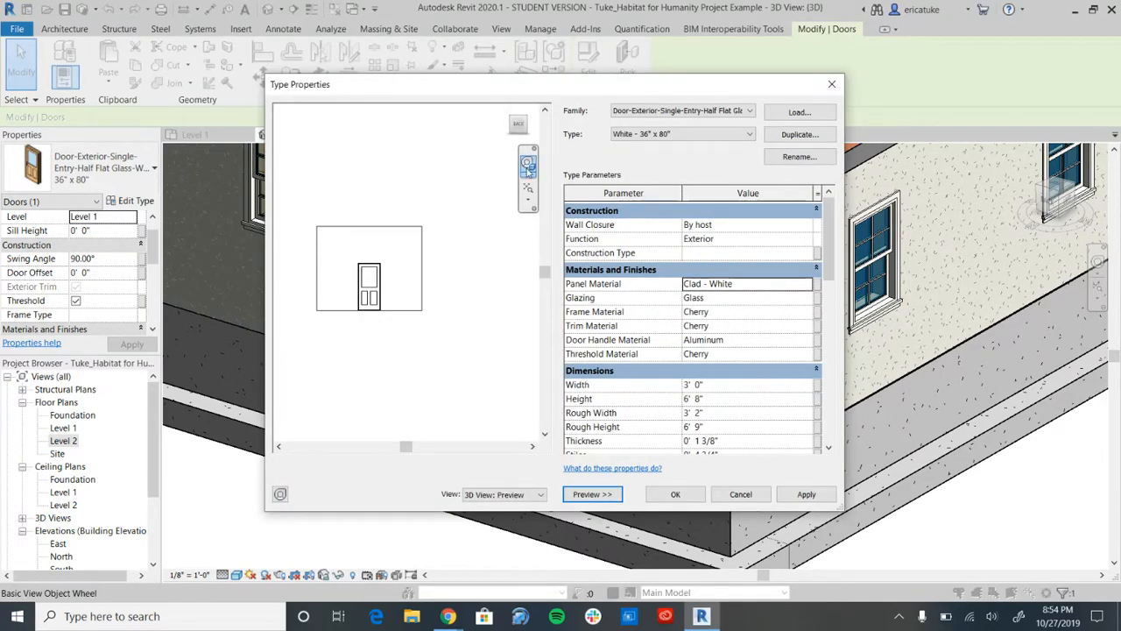
pyautogui.scroll(3, 382, 281)
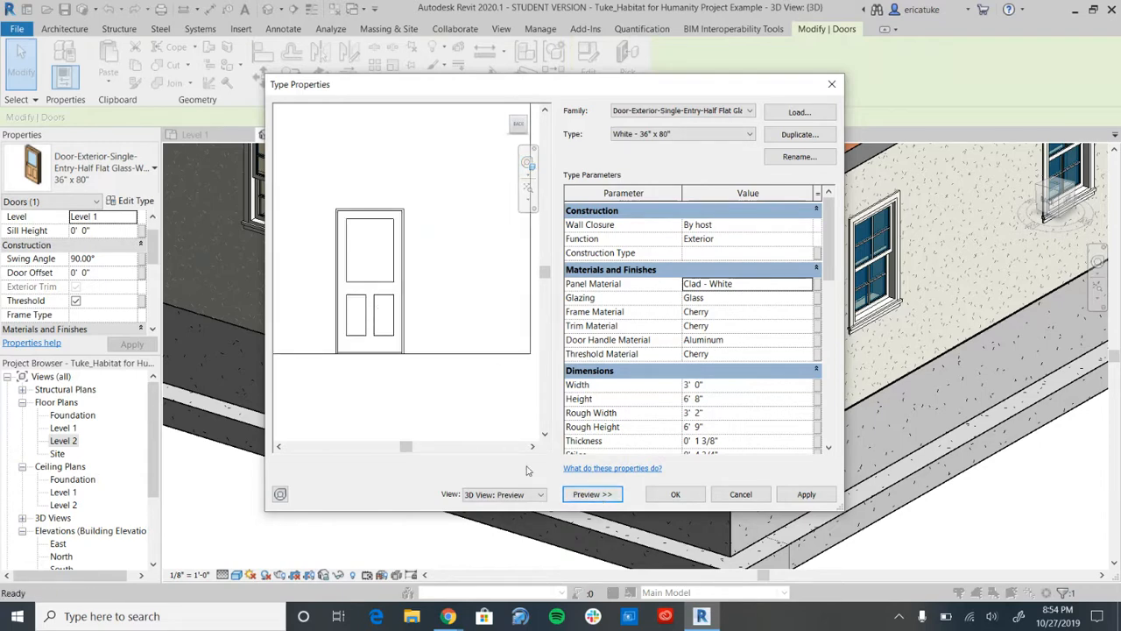
pyautogui.keyDown('shift'); pyautogui.moveTo(410, 326); pyautogui.dragTo(296, 363, button='middle'); pyautogui.keyUp('shift')
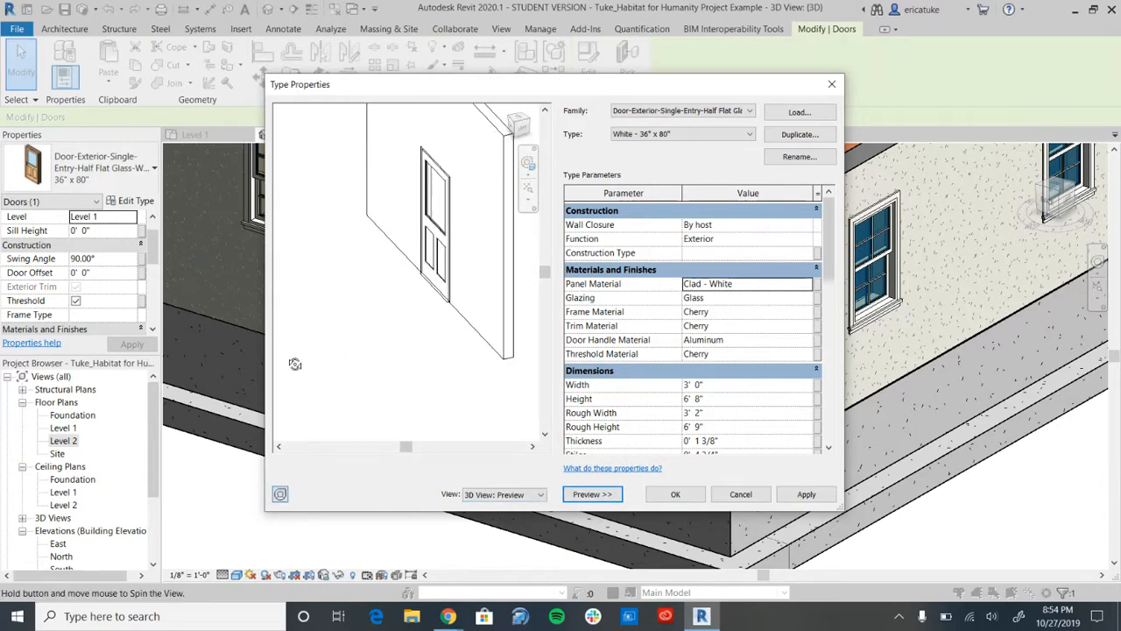
pyautogui.keyDown('shift'); pyautogui.moveTo(462, 263); pyautogui.dragTo(480, 284, button='middle'); pyautogui.keyUp('shift')
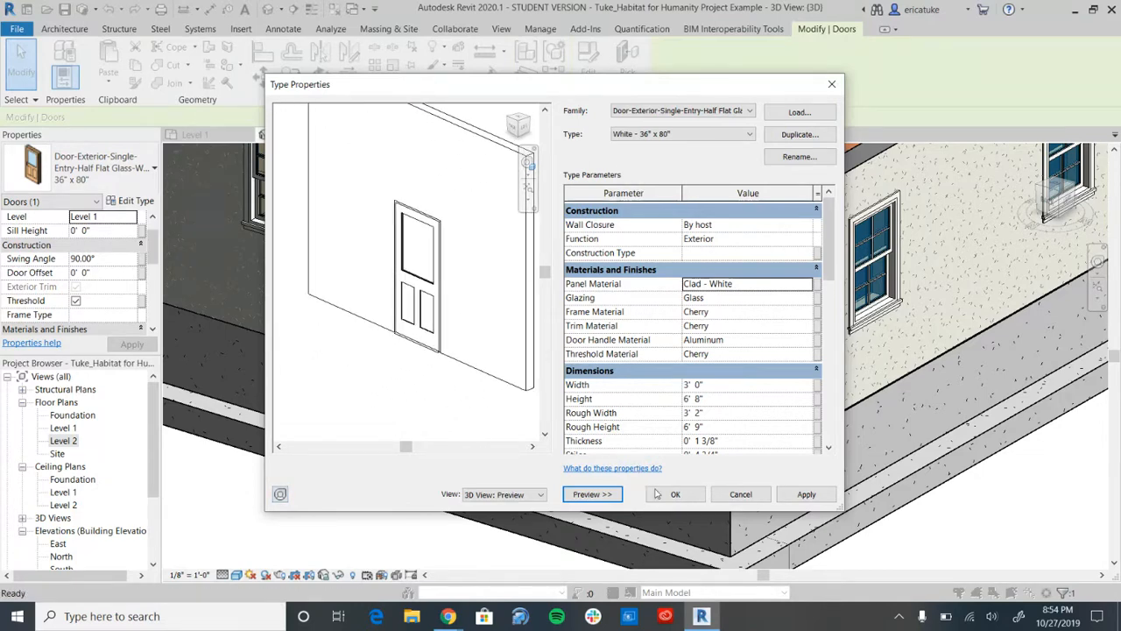
pyautogui.click(482, 495)
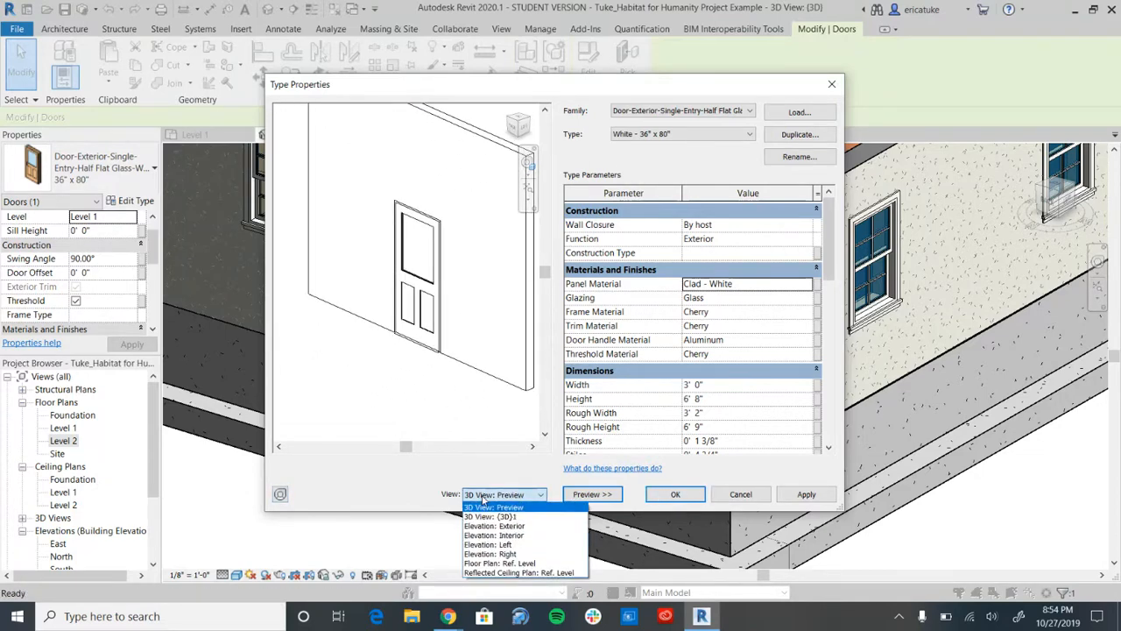
pyautogui.click(482, 501)
# Apply the new type and its panel material to the door and deselect it.
pyautogui.click(672, 496)
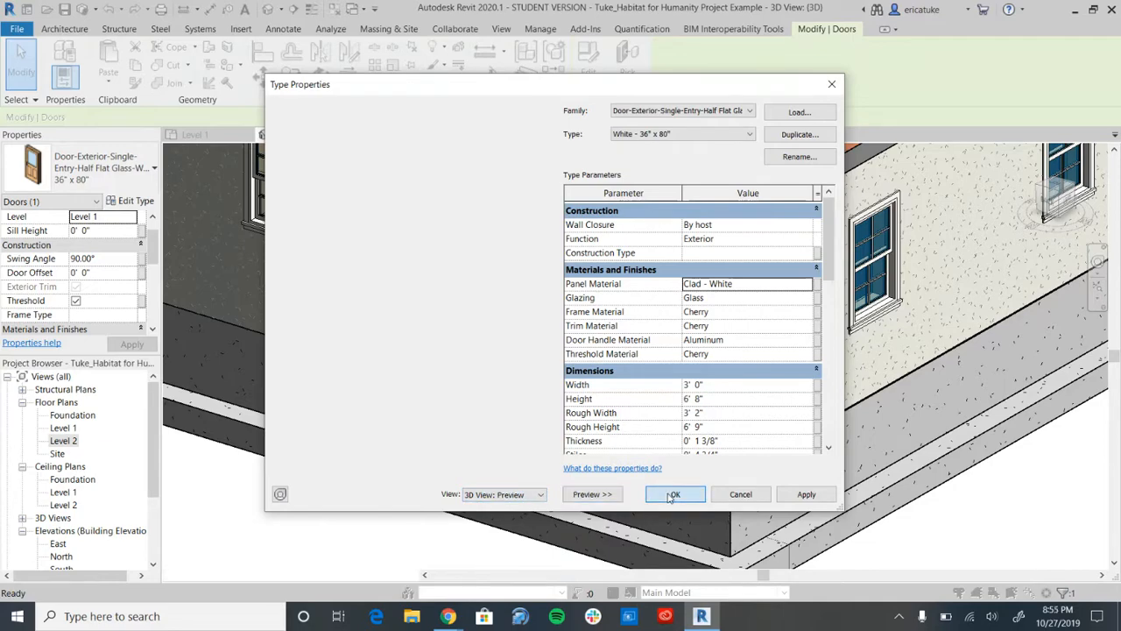
pyautogui.click(354, 500)
pyautogui.keyDown('shift'); pyautogui.moveTo(510, 394); pyautogui.dragTo(378, 245, button='middle'); pyautogui.keyUp('shift')
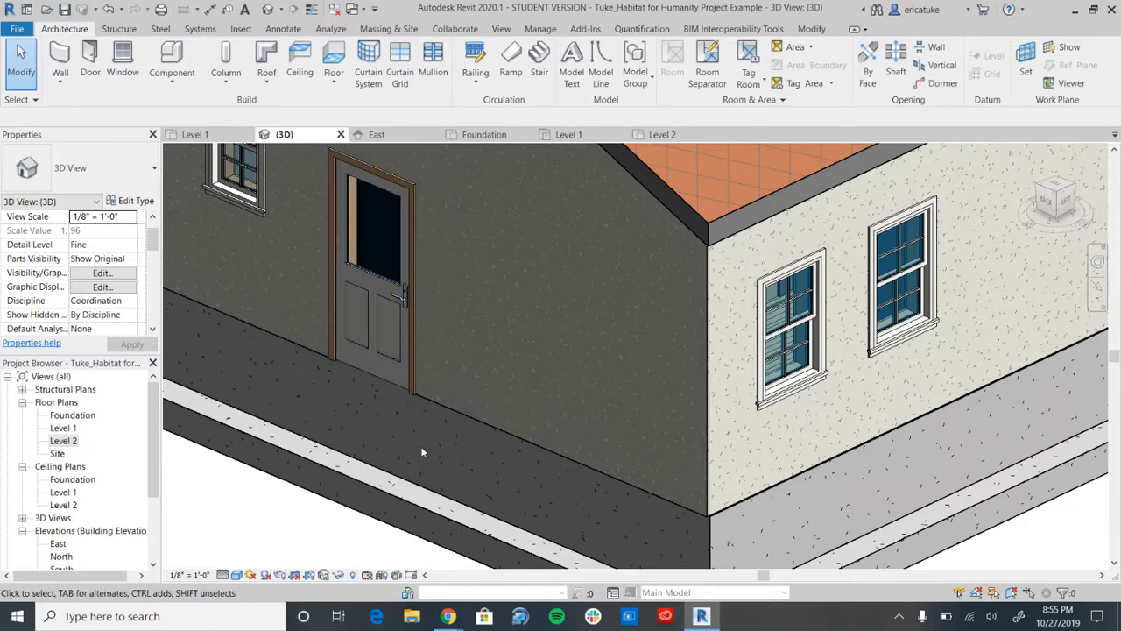
# Reopen the door's type properties and set the frame material to Clad - White.
pyautogui.click(385, 362)
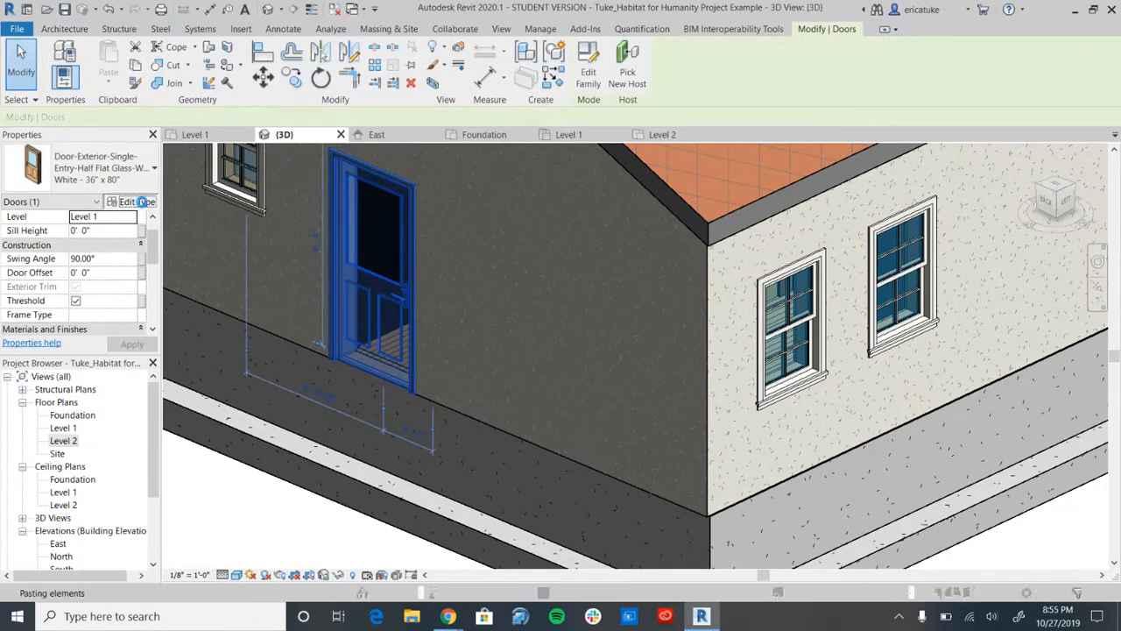
pyautogui.click(142, 201)
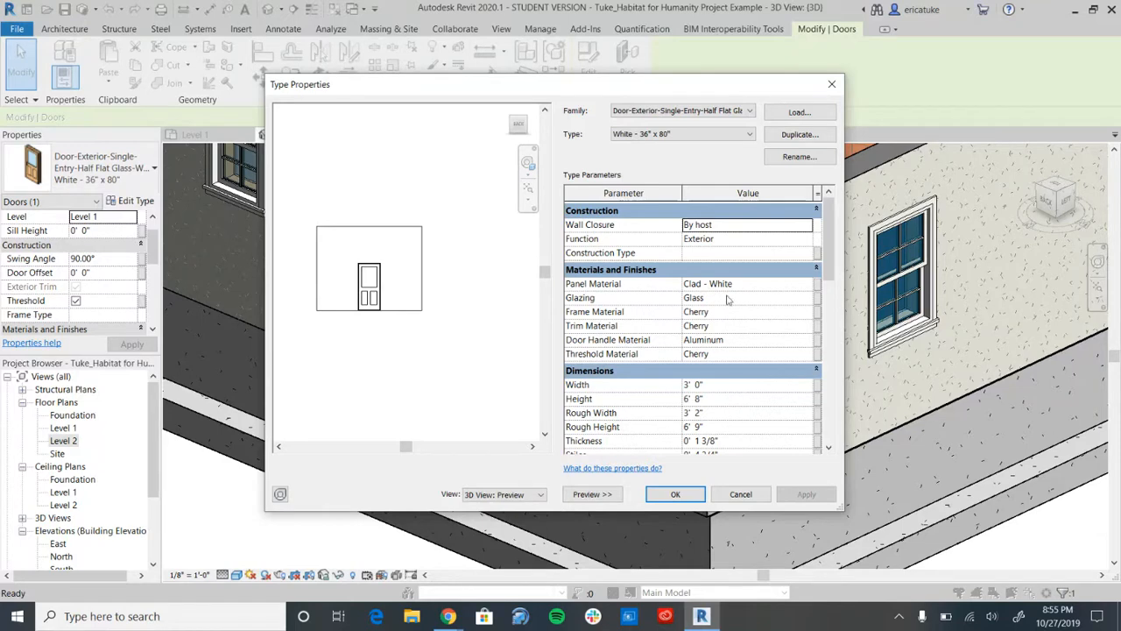
pyautogui.click(721, 313)
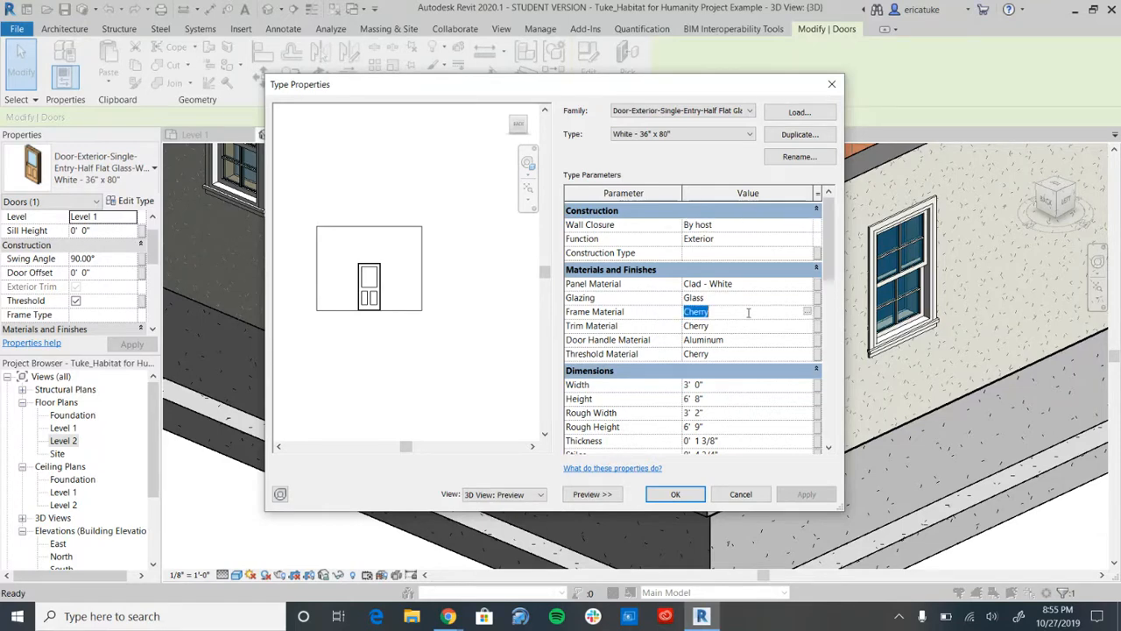
pyautogui.click(807, 314)
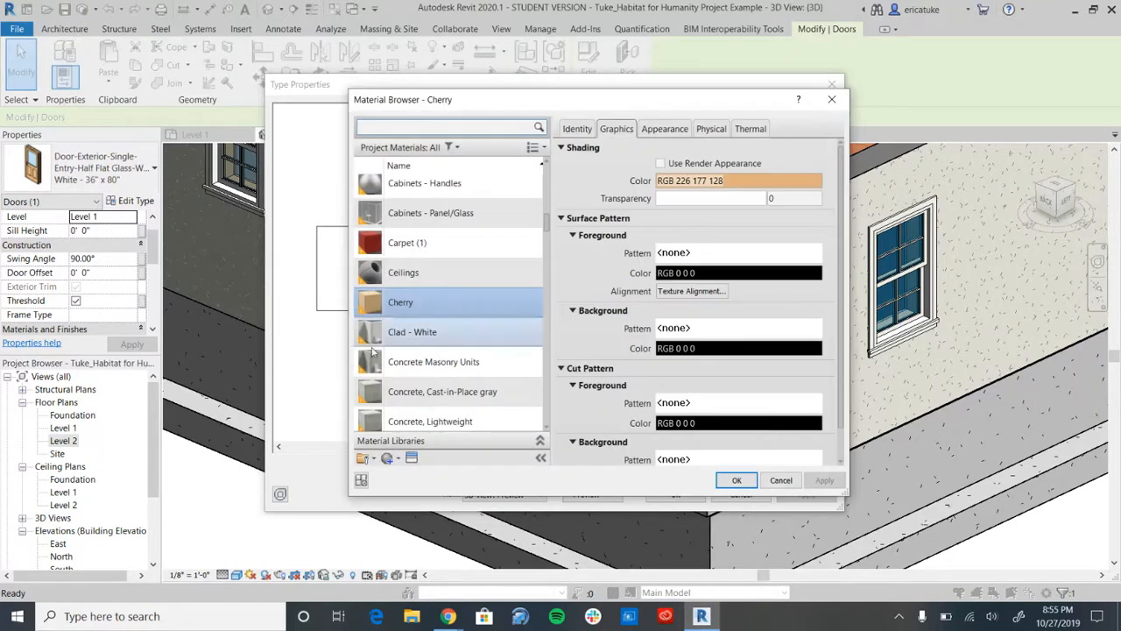
pyautogui.click(421, 332)
pyautogui.click(734, 481)
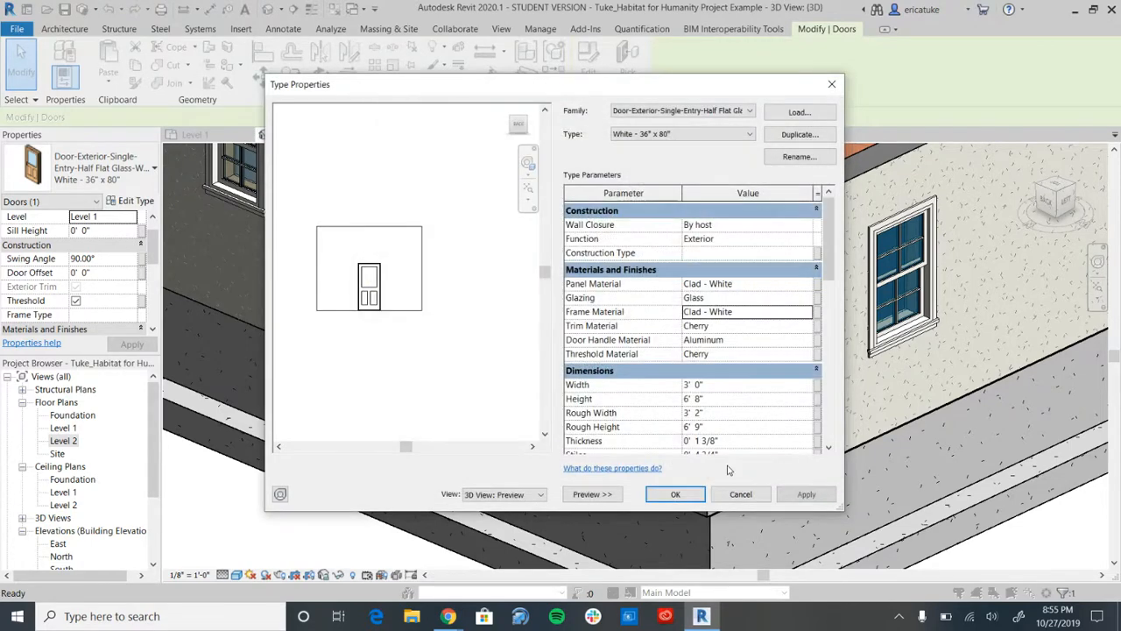
# Set the door type's trim material to Clad - White.
pyautogui.click(732, 327)
pyautogui.click(807, 326)
pyautogui.click(412, 332)
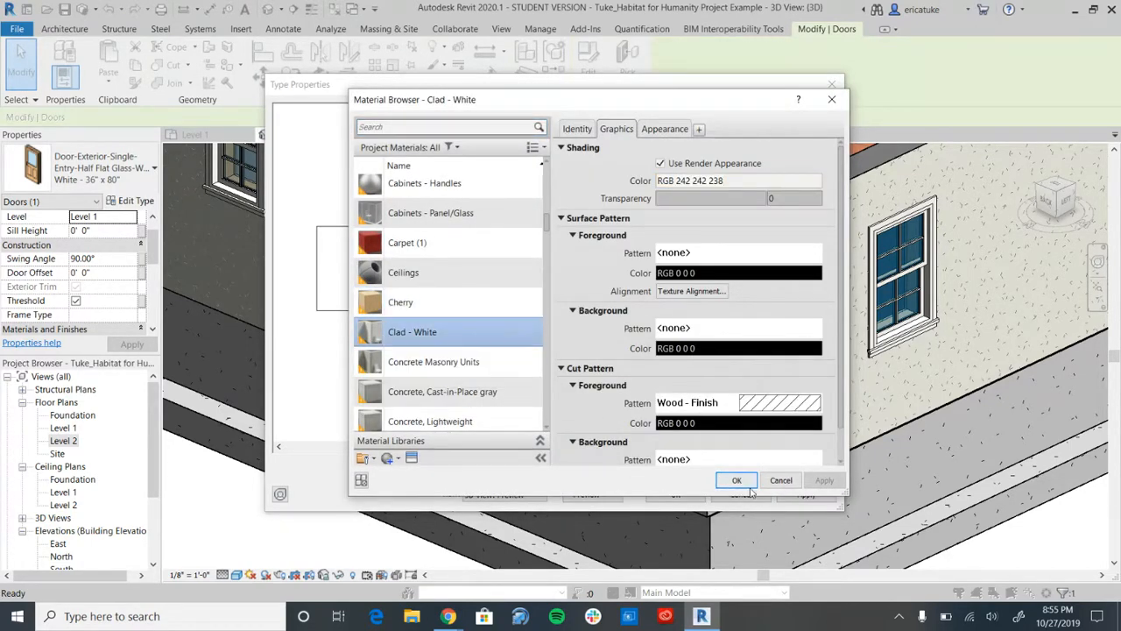
pyautogui.click(736, 480)
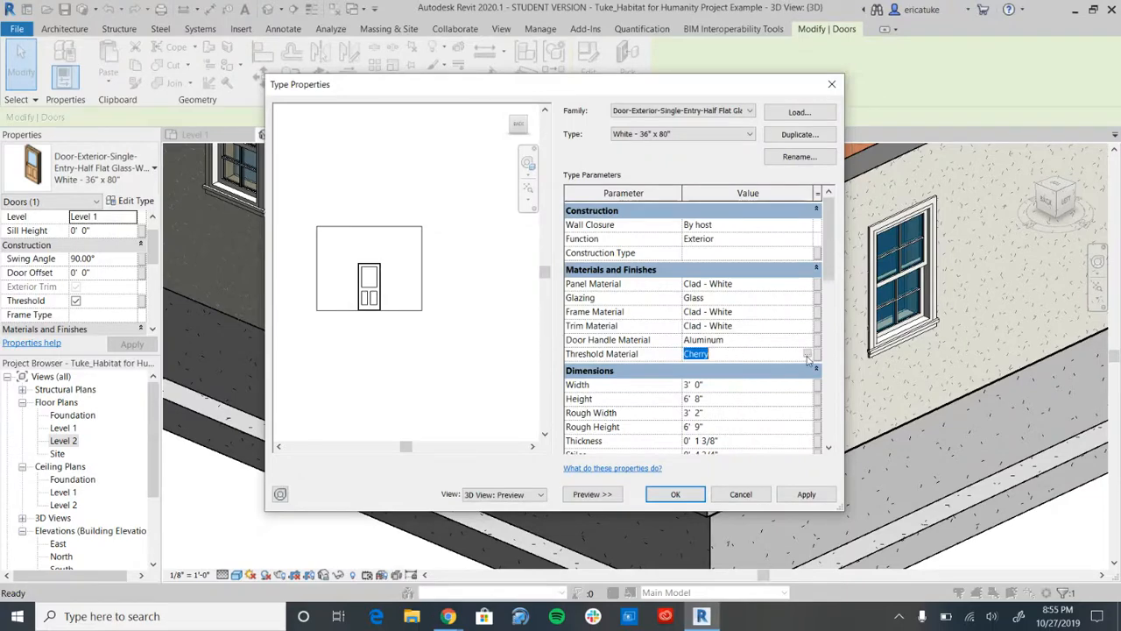
# Set the door type's threshold material to Clad - White, apply the type changes and deselect the door.
pyautogui.click(807, 354)
pyautogui.click(412, 332)
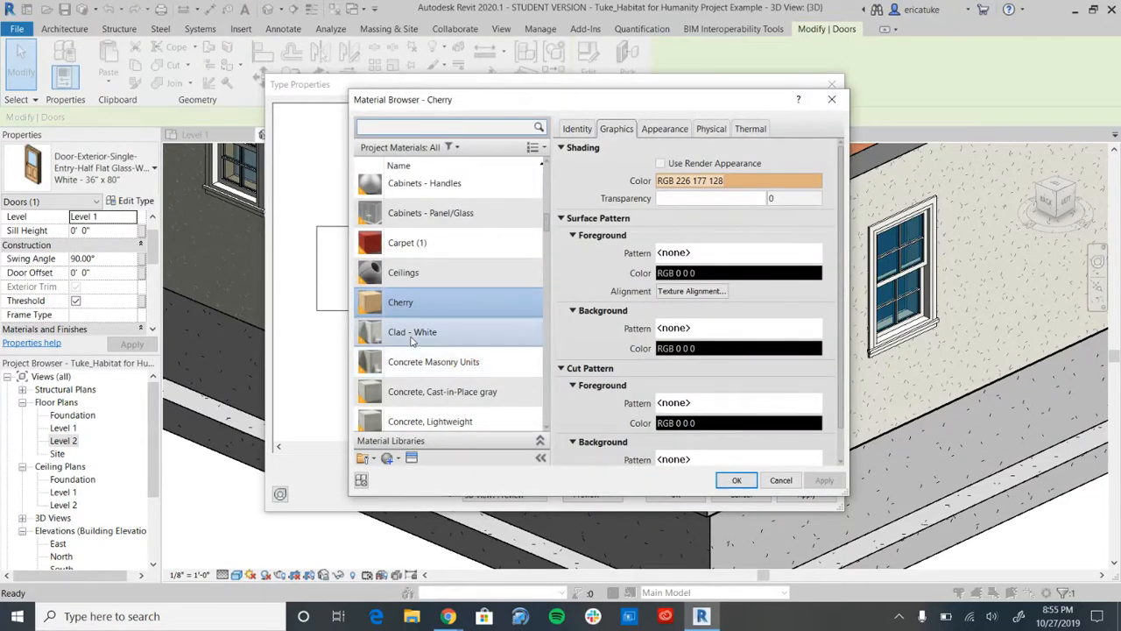
pyautogui.click(736, 480)
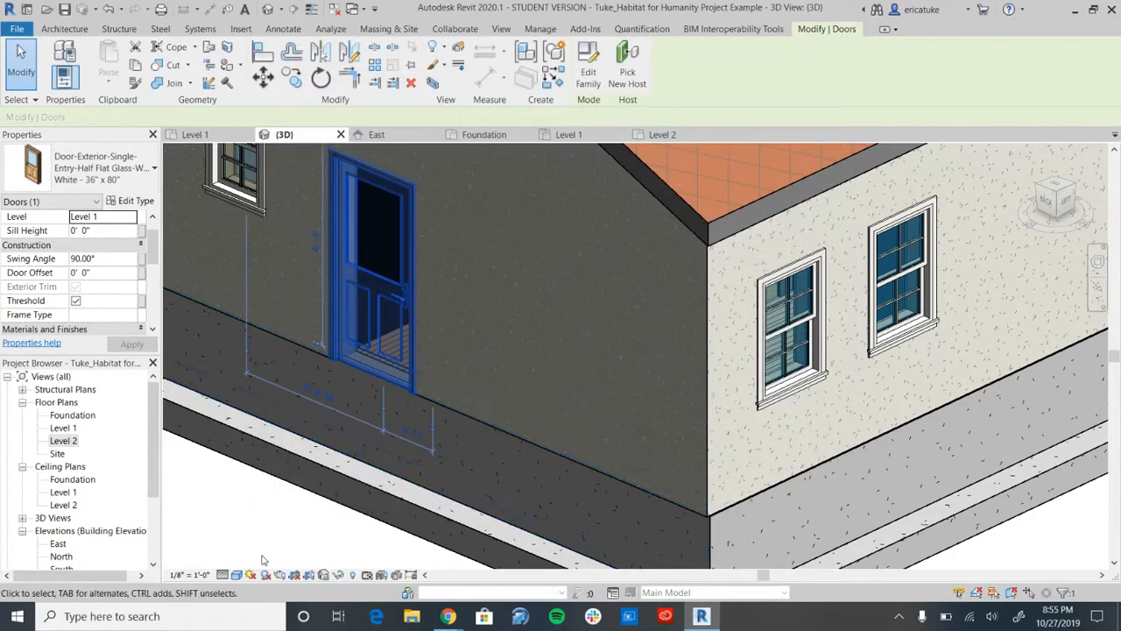
pyautogui.click(263, 556)
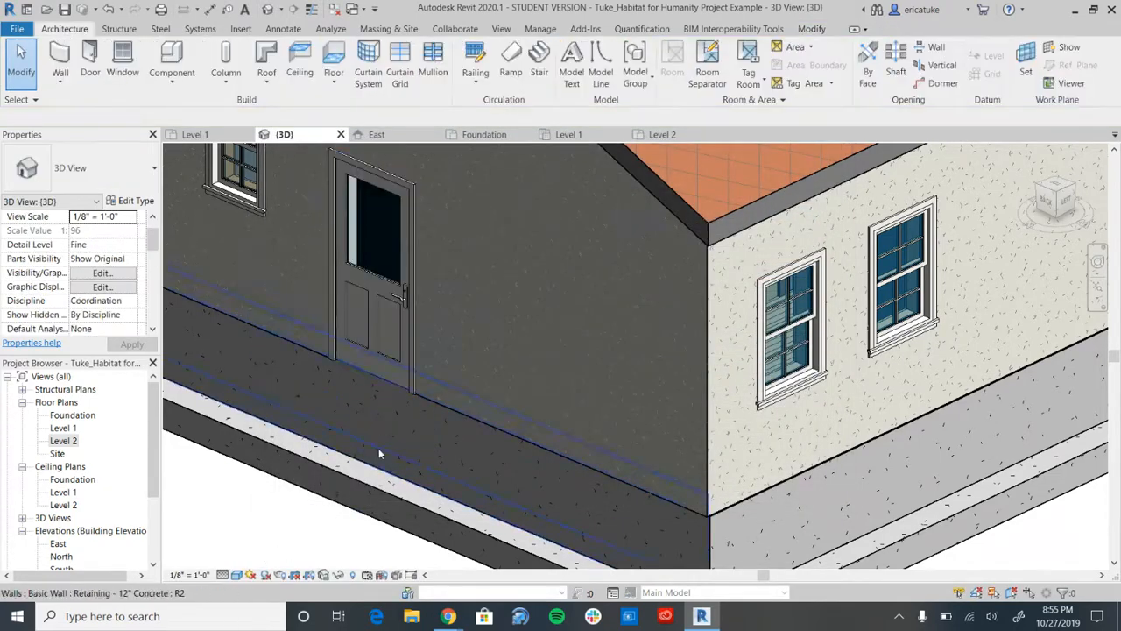
# Examine the house exterior in 3D from the side with the white door, including its walls and roof.
pyautogui.scroll(2, 350, 450)
pyautogui.scroll(-5, 350, 450)
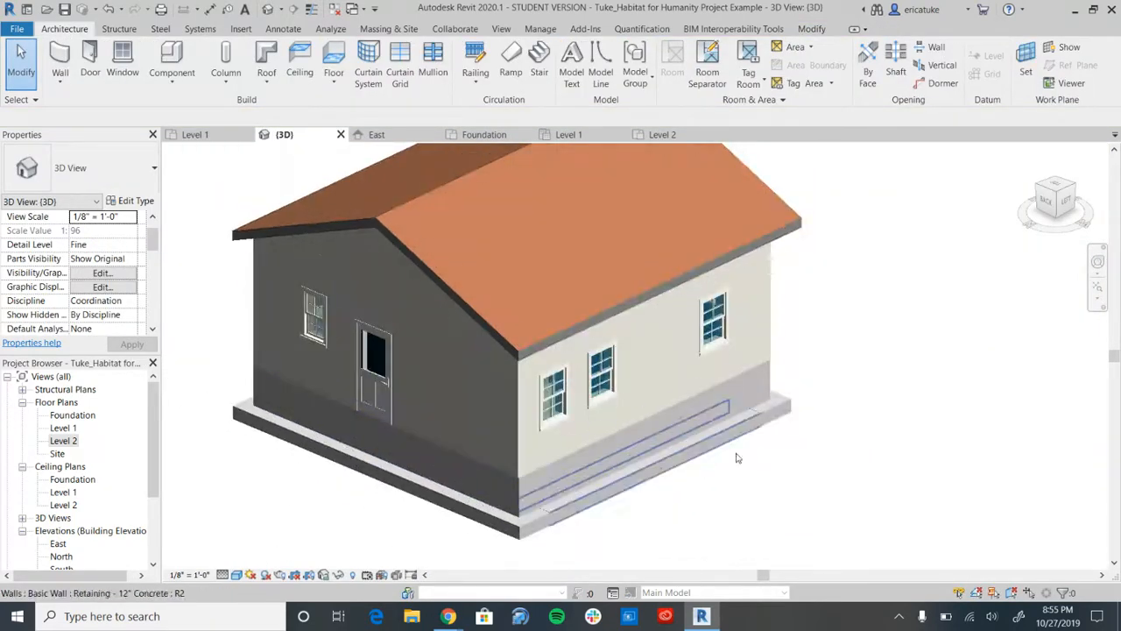
pyautogui.keyDown('shift'); pyautogui.moveTo(454, 406); pyautogui.dragTo(666, 509, button='middle'); pyautogui.keyUp('shift')
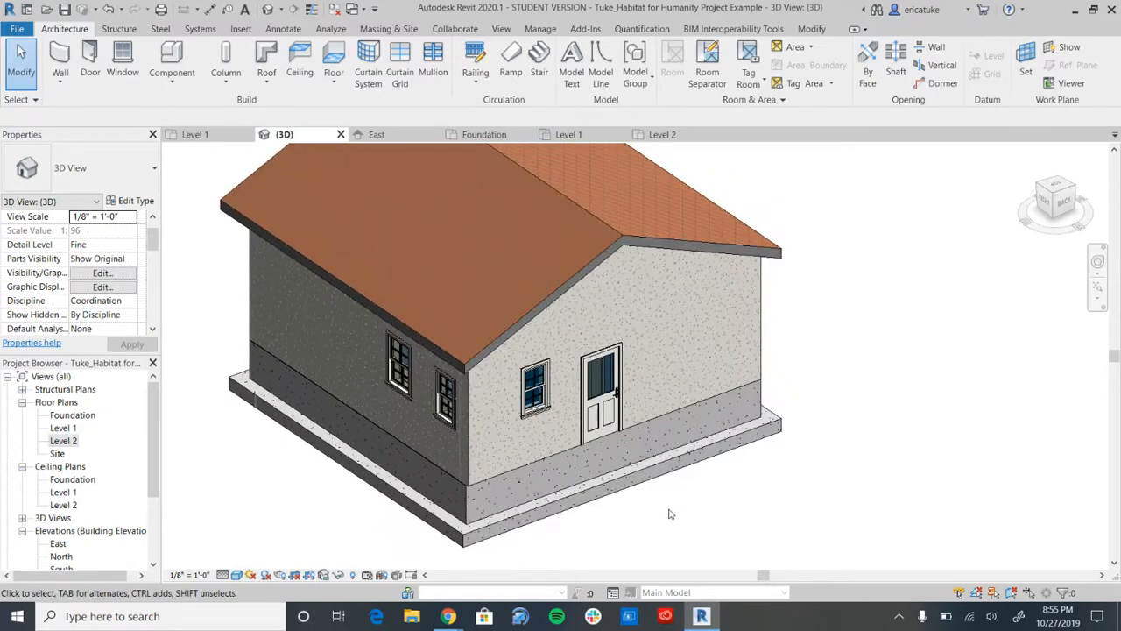
pyautogui.moveTo(711, 471)
pyautogui.mouseDown(button='middle')
pyautogui.moveTo(719, 513)
pyautogui.moveTo(698, 488)
pyautogui.mouseUp(button='middle')
pyautogui.scroll(-1, 696, 484)
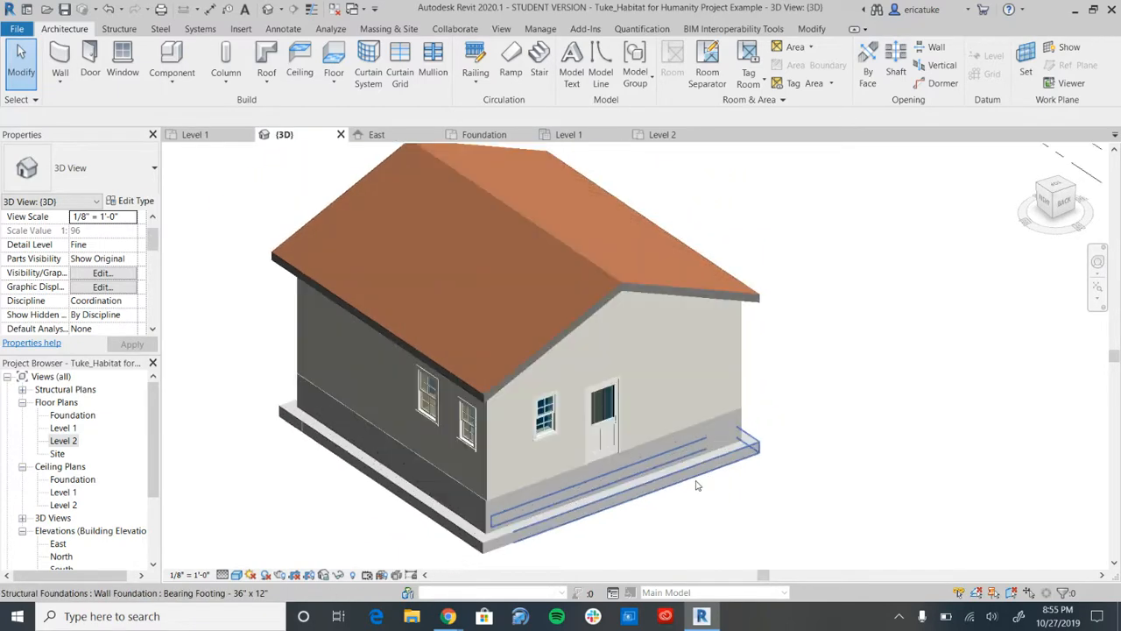